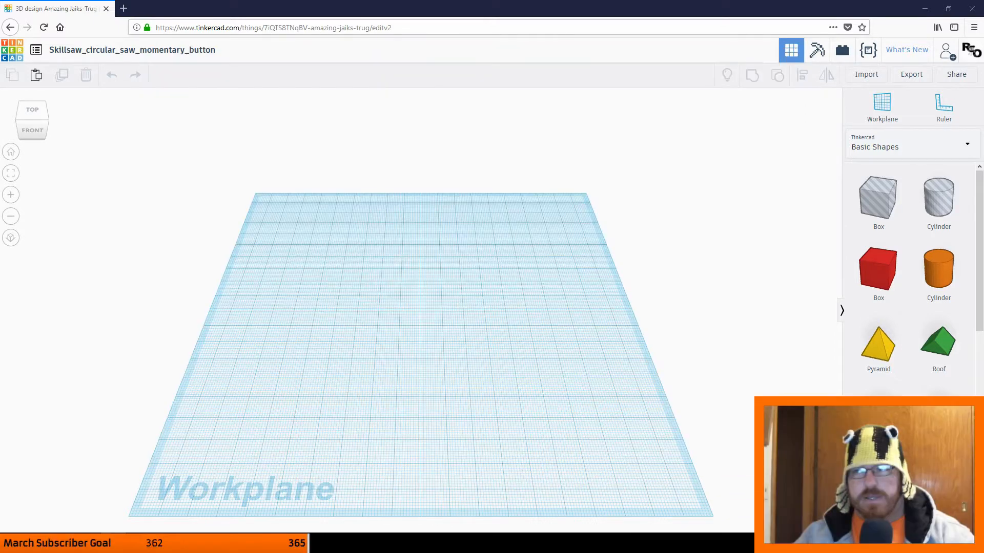
# - Place a solid cylinder on the workplane and set its sides to 64
pyautogui.click(938, 269)
pyautogui.click(374, 340)
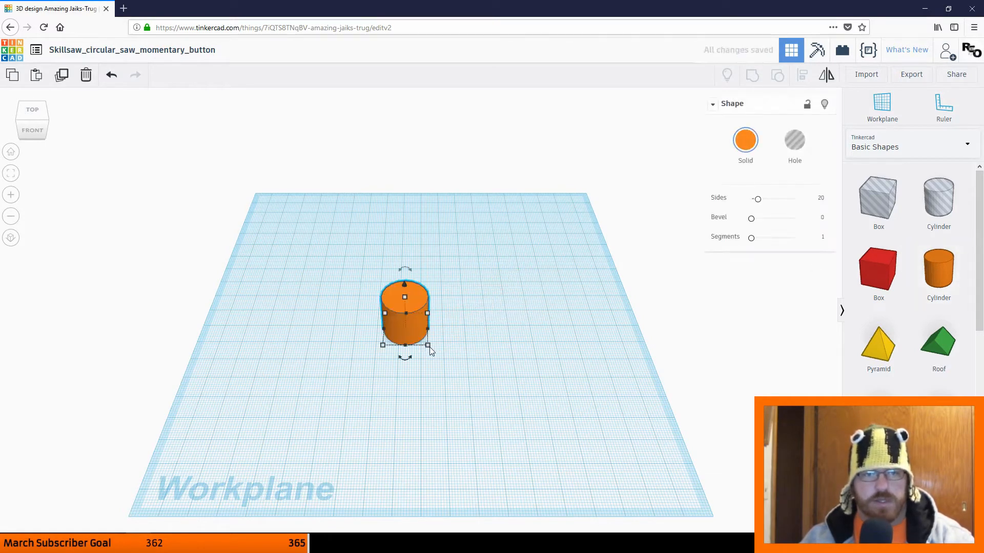
pyautogui.moveTo(757, 198); pyautogui.dragTo(958, 209)
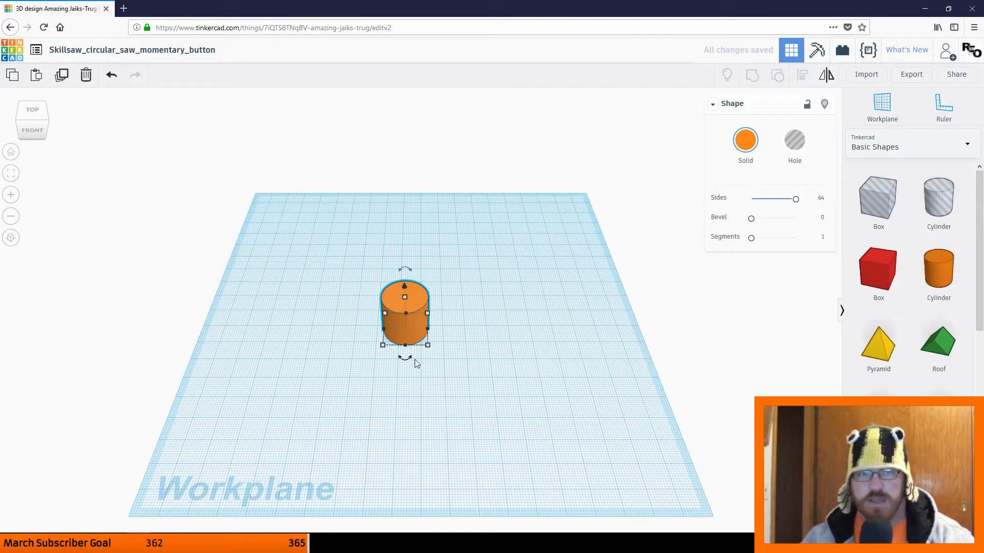
# - Set the cylinder's length and width to 8 mm
pyautogui.click(467, 327)
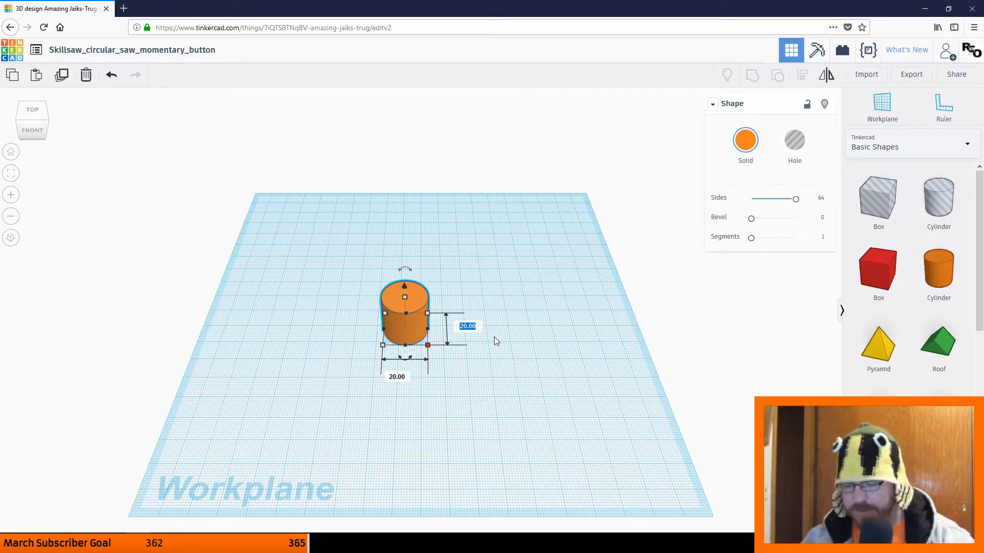
pyautogui.write('8')
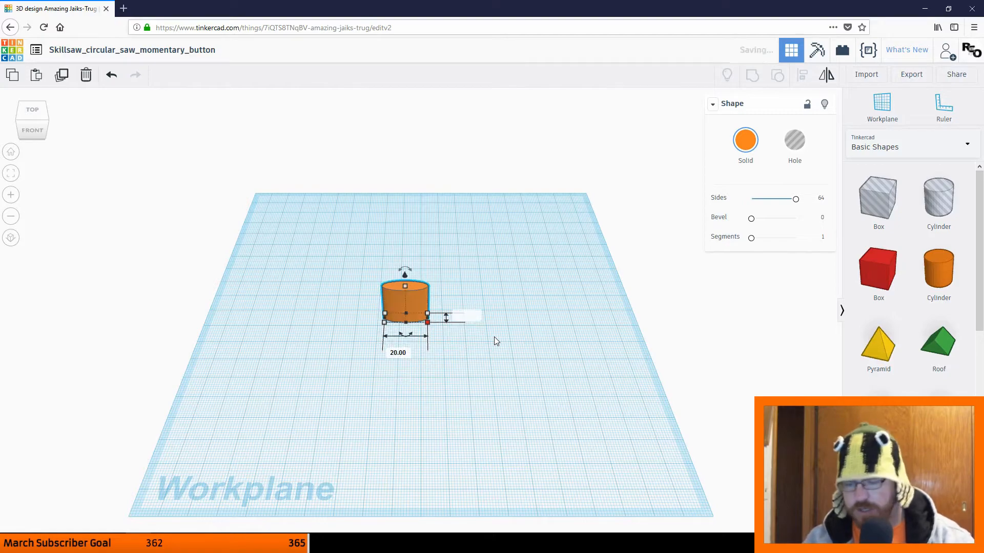
pyautogui.press('Tab')
pyautogui.write('8')
pyautogui.press('Tab')
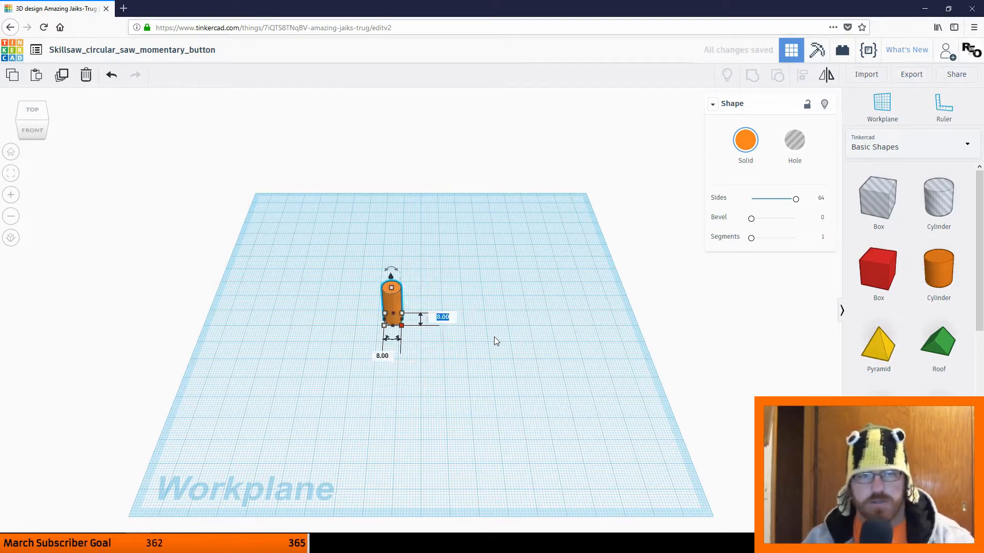
# - Set the cylinder's height to 3 mm
pyautogui.moveTo(417, 364); pyautogui.dragTo(496, 360, button='right')
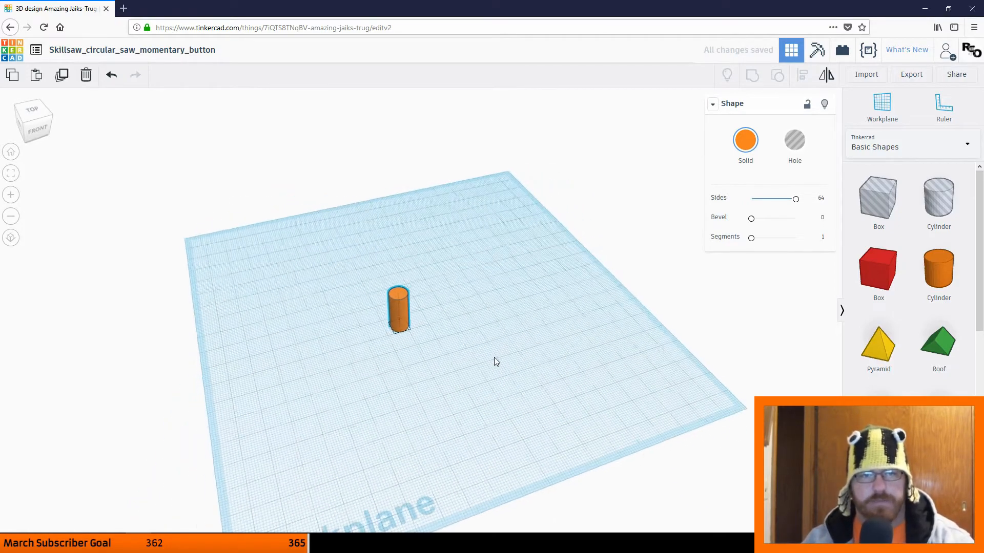
pyautogui.moveTo(400, 293); pyautogui.dragTo(398, 312)
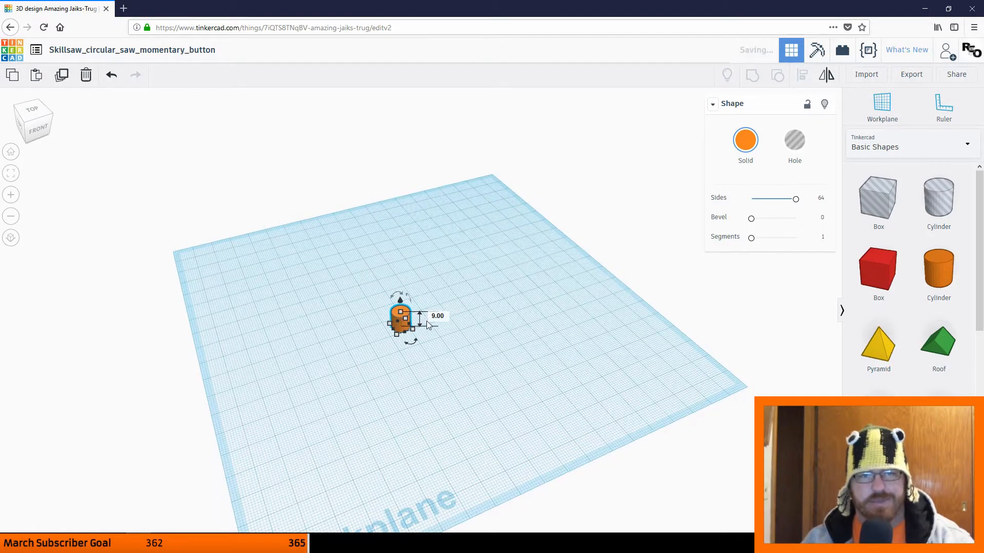
pyautogui.write('3')
pyautogui.press('Return')
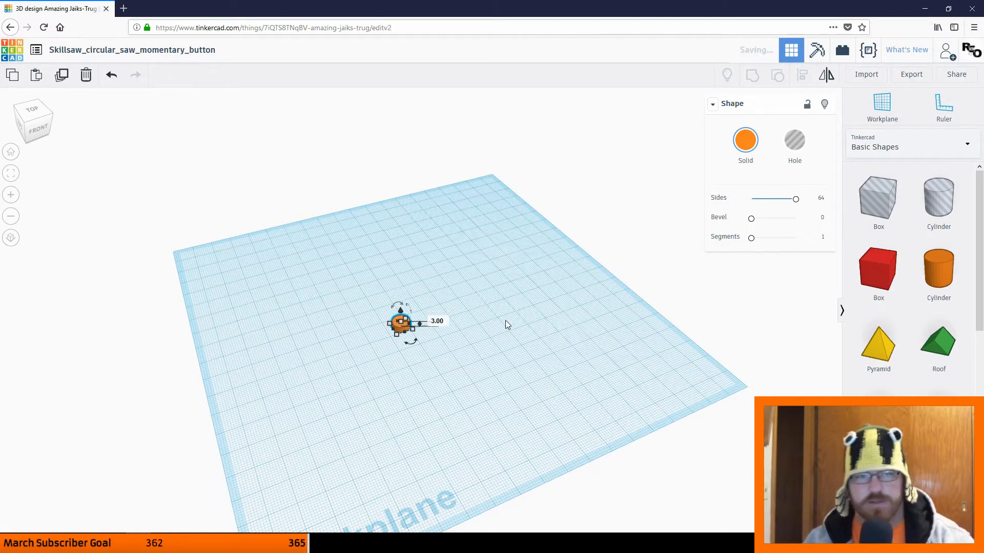
pyautogui.click(419, 386)
# - Place a second solid cylinder beside the disc, set its sides to 64 and shrink its base to about 10 by 7 mm
pyautogui.moveTo(471, 365); pyautogui.dragTo(400, 371, button='right')
pyautogui.scroll(6, 405, 373)
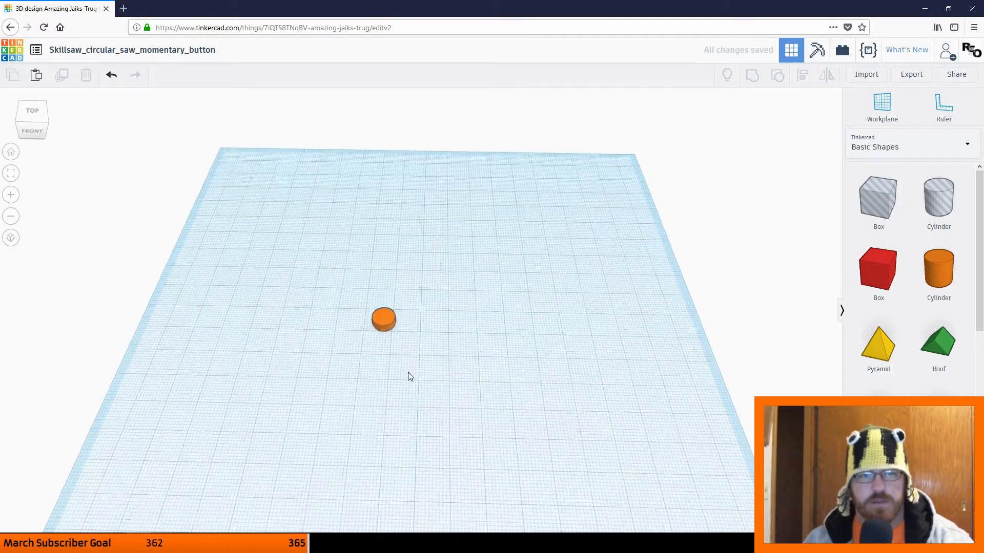
pyautogui.moveTo(400, 377); pyautogui.dragTo(367, 370, button='right')
pyautogui.click(358, 365)
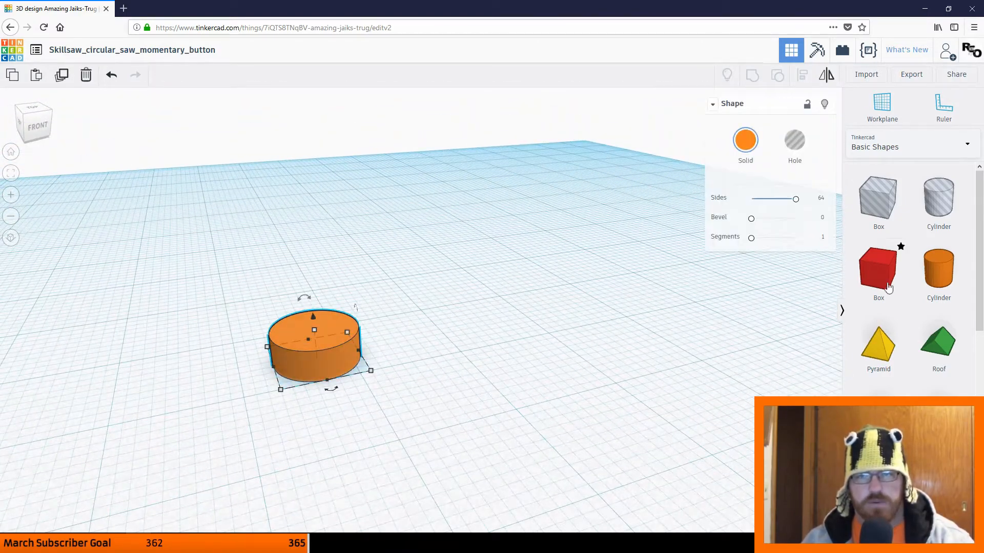
pyautogui.moveTo(938, 269); pyautogui.dragTo(465, 323)
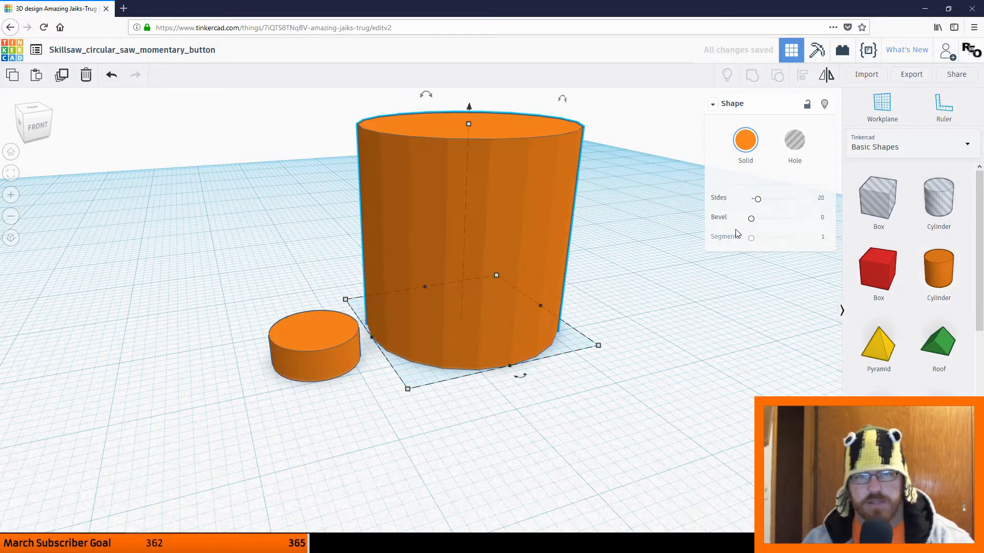
pyautogui.moveTo(493, 285); pyautogui.dragTo(507, 387, button='right')
pyautogui.moveTo(507, 387); pyautogui.dragTo(426, 316)
# - Set the second cylinder's length and width to 5.8 mm
pyautogui.click(488, 294)
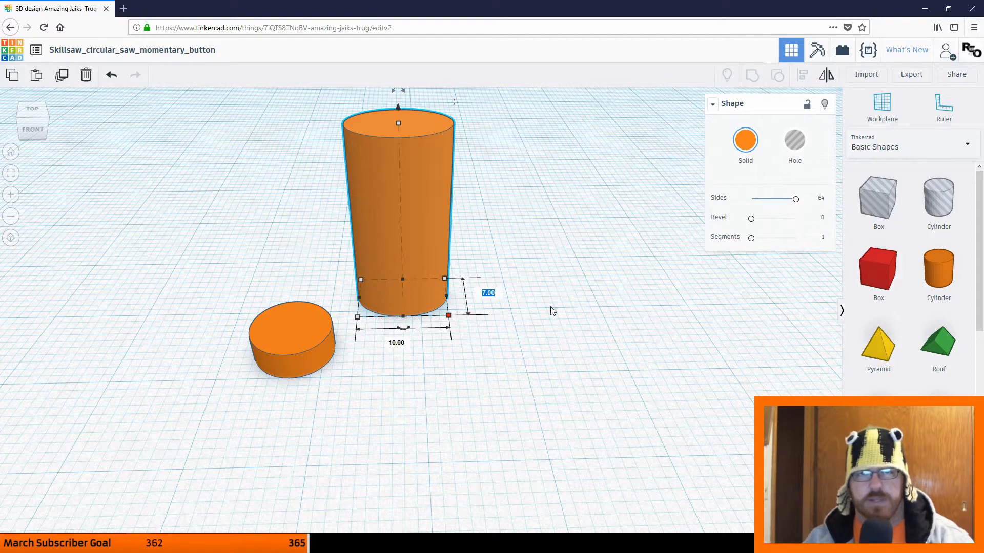
pyautogui.write('5')
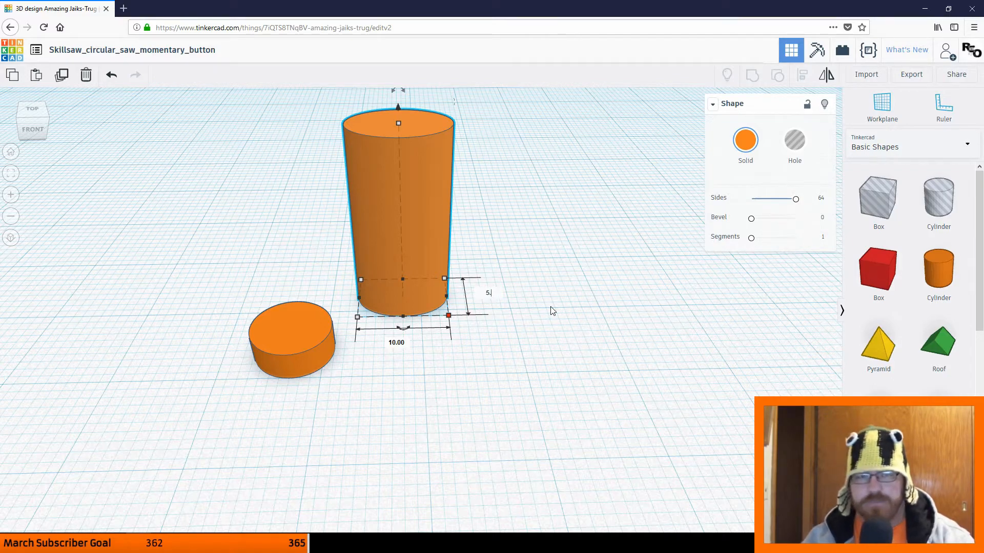
pyautogui.write('.')
pyautogui.press('Return')
pyautogui.write('8')
pyautogui.press('Tab')
pyautogui.write('5.')
pyautogui.press('Return')
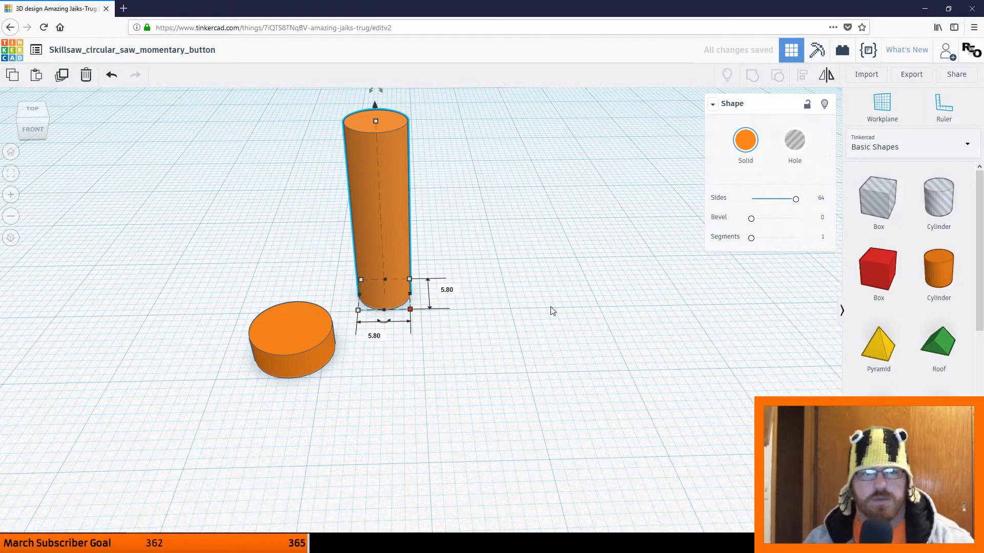
pyautogui.click(456, 373)
# - Shorten the narrow cylinder and raise it 2.99 mm above the workplane
pyautogui.moveTo(457, 373); pyautogui.dragTo(615, 392, button='right')
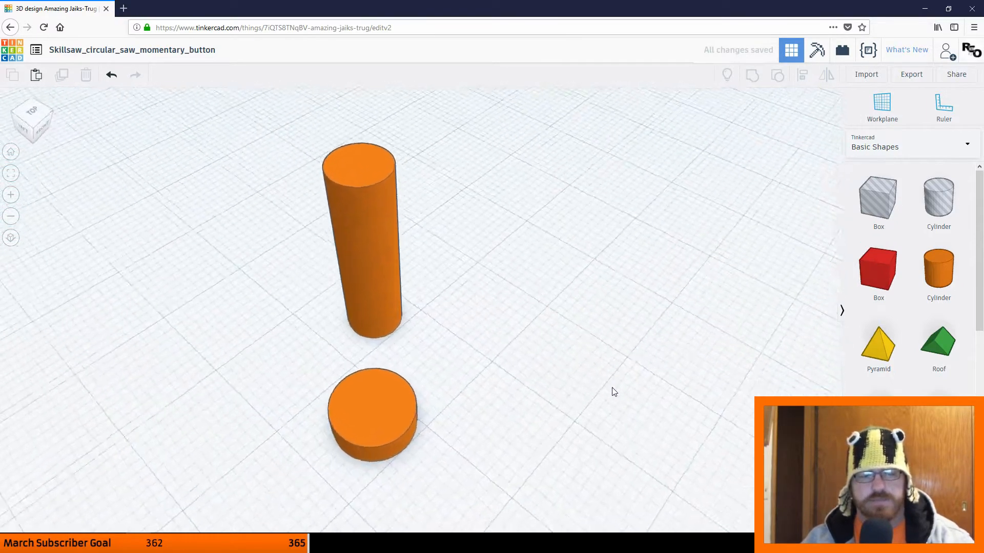
pyautogui.click(351, 185)
pyautogui.moveTo(362, 168); pyautogui.dragTo(373, 276)
pyautogui.moveTo(373, 277); pyautogui.dragTo(473, 320, button='right')
pyautogui.moveTo(403, 262); pyautogui.dragTo(451, 308)
pyautogui.moveTo(435, 262); pyautogui.dragTo(437, 211)
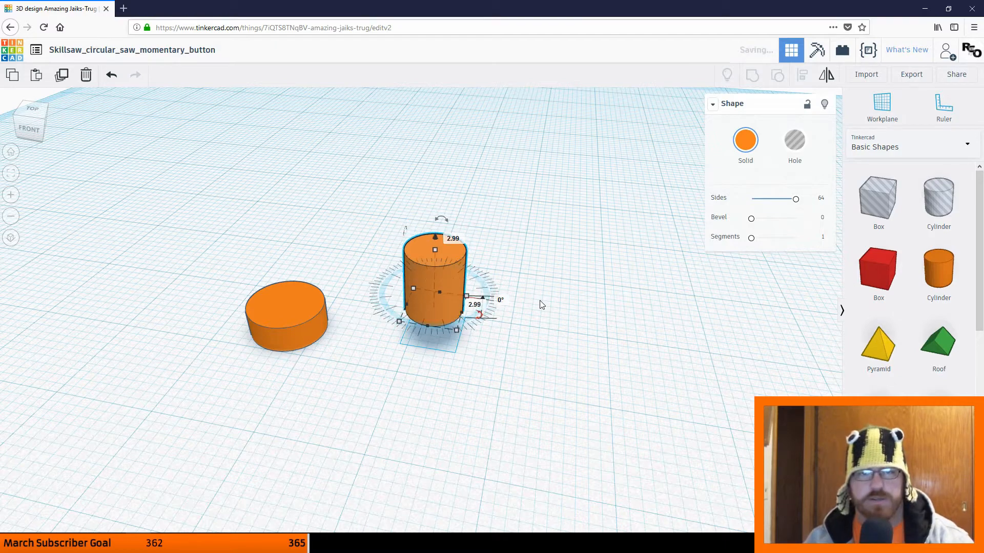
# - Move the narrow cylinder onto the wide disc and center-align the two shapes
pyautogui.moveTo(449, 277); pyautogui.dragTo(277, 273)
pyautogui.moveTo(433, 389); pyautogui.dragTo(215, 294, button='right')
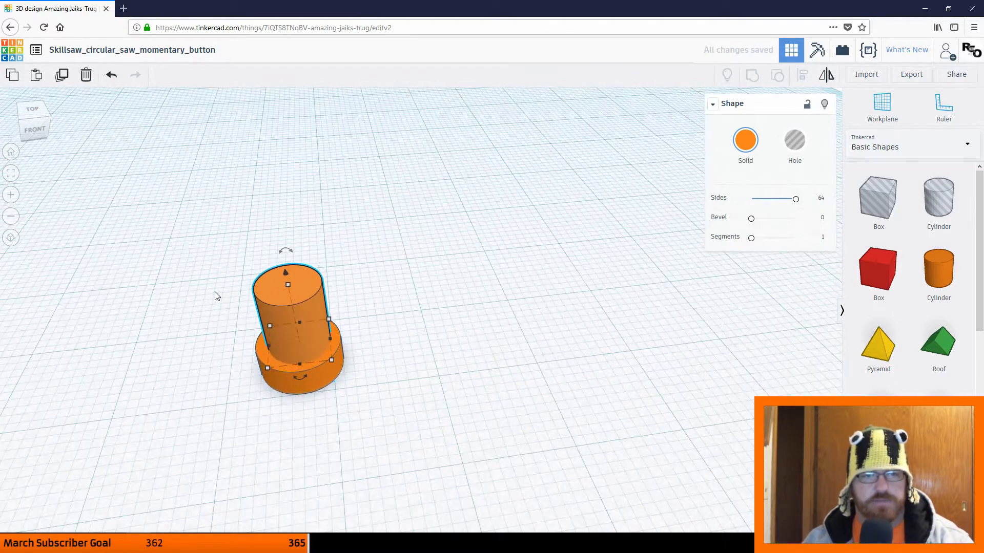
pyautogui.moveTo(215, 294); pyautogui.dragTo(386, 410)
pyautogui.click(800, 77)
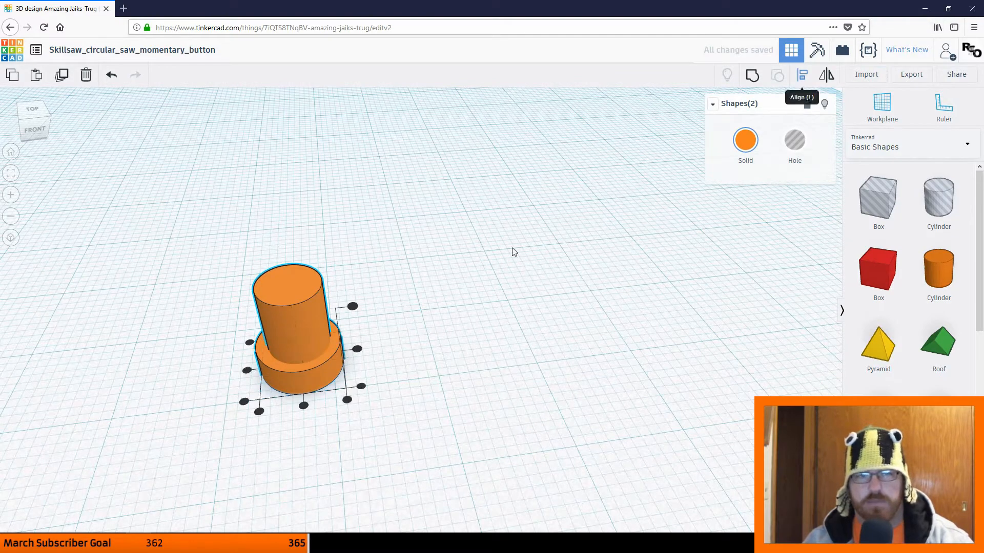
pyautogui.click(303, 406)
pyautogui.click(472, 429)
# - Group the narrow cylinder and the disc into one solid shape
pyautogui.moveTo(456, 418); pyautogui.dragTo(384, 369, button='right')
pyautogui.moveTo(211, 280); pyautogui.dragTo(378, 413)
pyautogui.click(753, 76)
pyautogui.moveTo(373, 379); pyautogui.dragTo(383, 300, button='right')
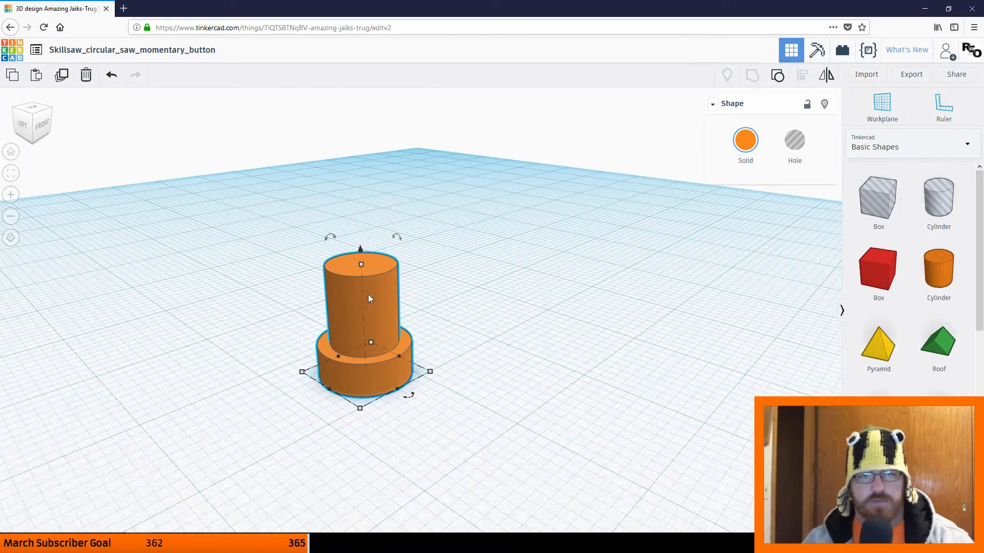
pyautogui.moveTo(370, 275); pyautogui.dragTo(411, 294, button='right')
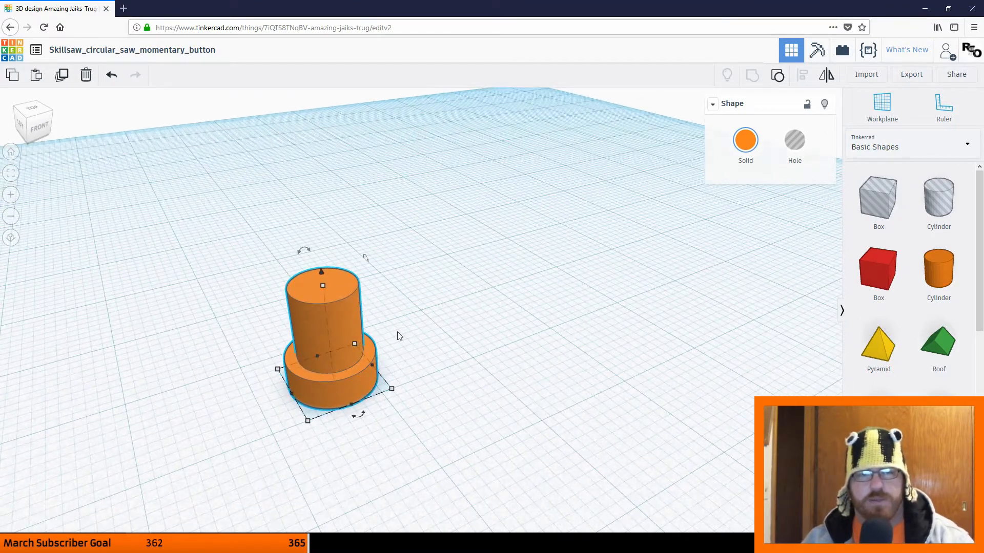
pyautogui.moveTo(398, 333); pyautogui.dragTo(407, 355, button='right')
# - Place a hole cylinder beside the stepped button and set its sides to 64
pyautogui.hotkey('ctrl', 'z')
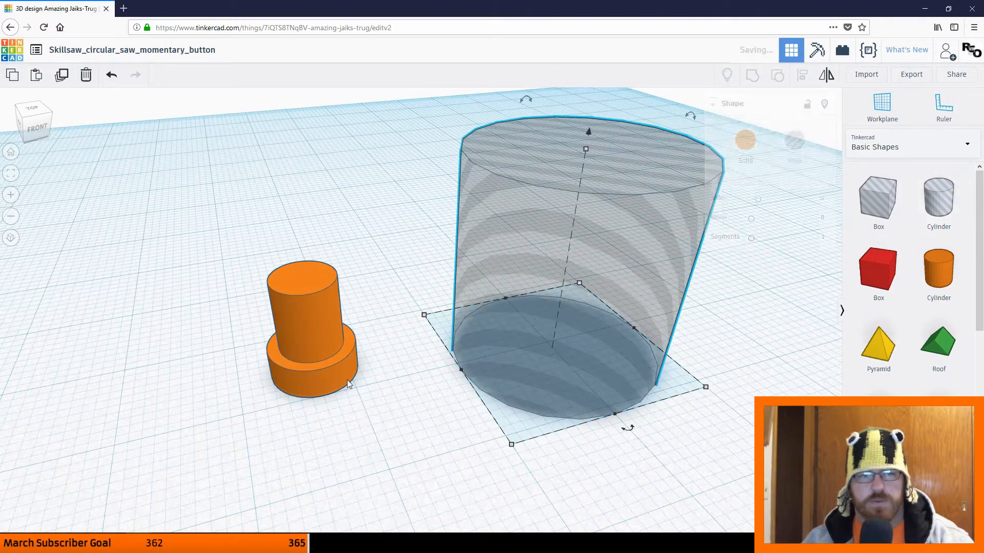
pyautogui.moveTo(512, 379); pyautogui.dragTo(677, 463, button='right')
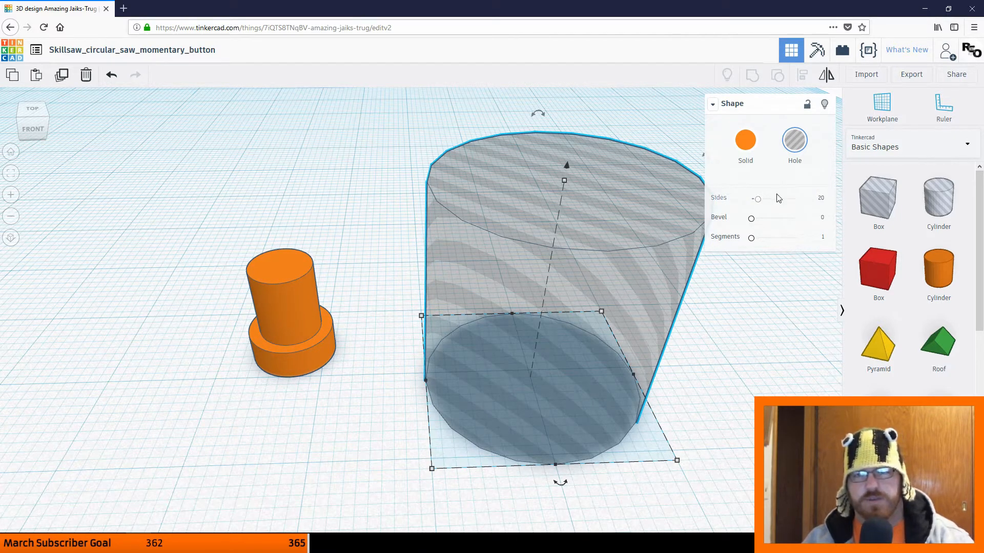
pyautogui.moveTo(758, 200); pyautogui.dragTo(797, 199)
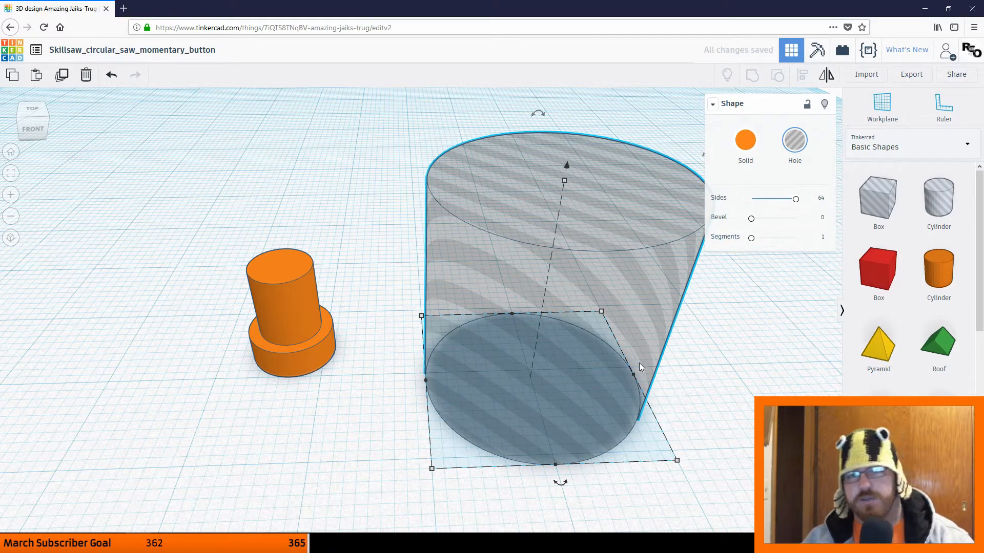
# - Set the hole cylinder's length and width to 3.8 mm
pyautogui.moveTo(677, 460)
pyautogui.click(685, 372)
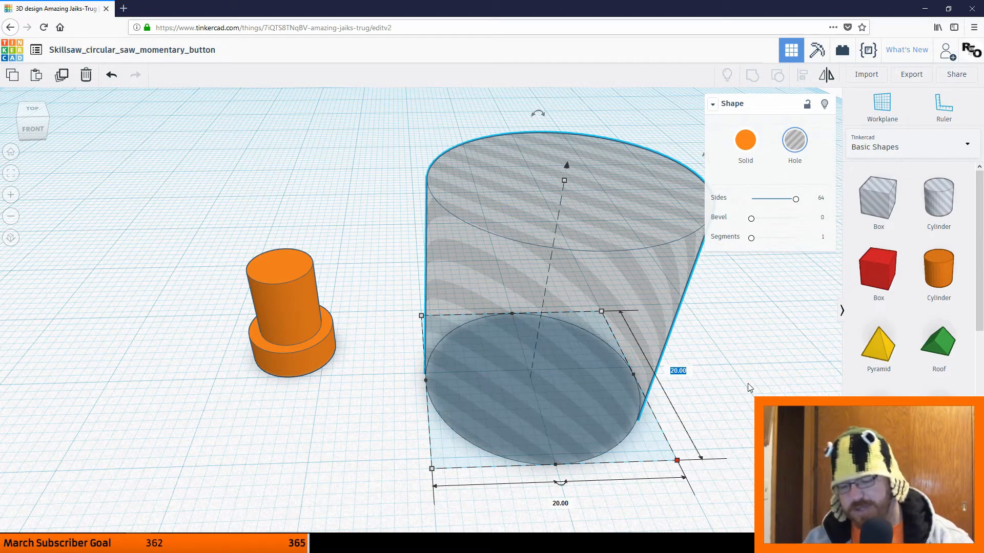
pyautogui.write('3.8')
pyautogui.press('Return')
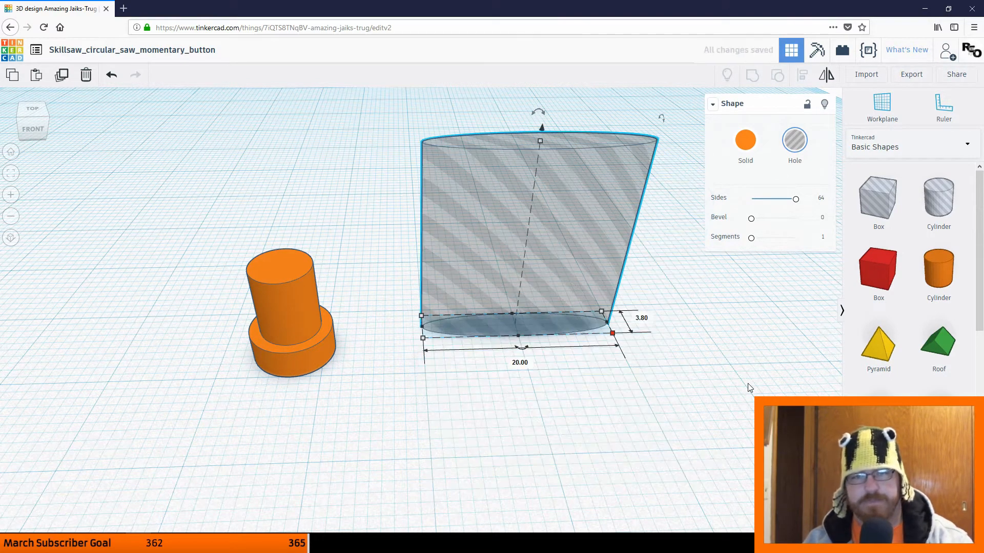
pyautogui.click(523, 363)
pyautogui.write('3')
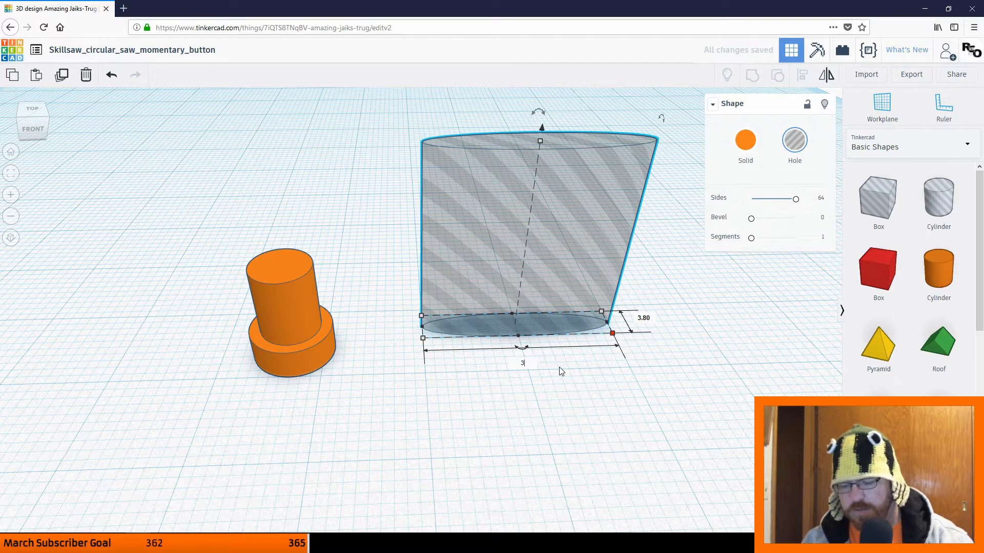
pyautogui.press('Return')
pyautogui.click(475, 406)
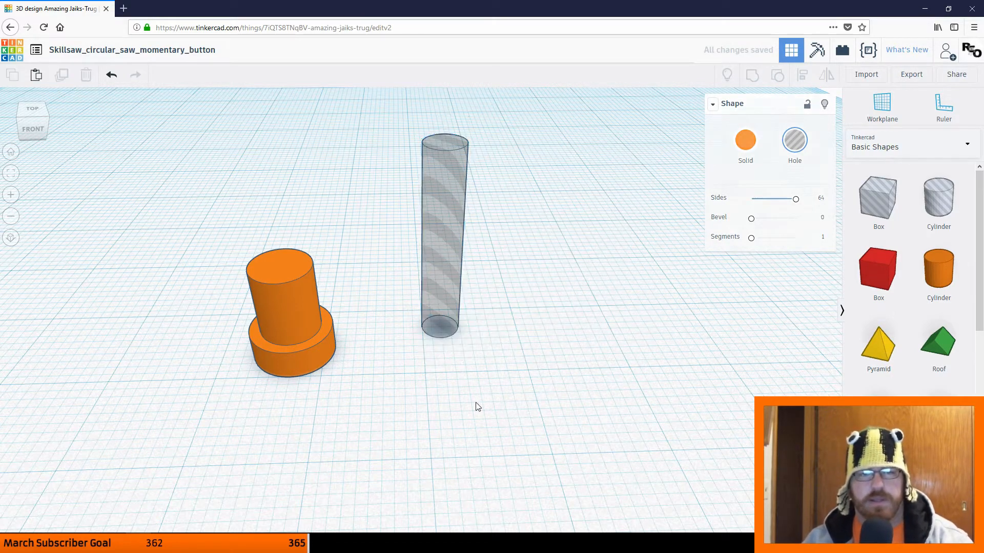
# - Move the hole cylinder into the button's stem, shorten it and raise it about 3 mm above the workplane
pyautogui.moveTo(474, 407); pyautogui.dragTo(546, 365, button='right')
pyautogui.moveTo(458, 281); pyautogui.dragTo(333, 337)
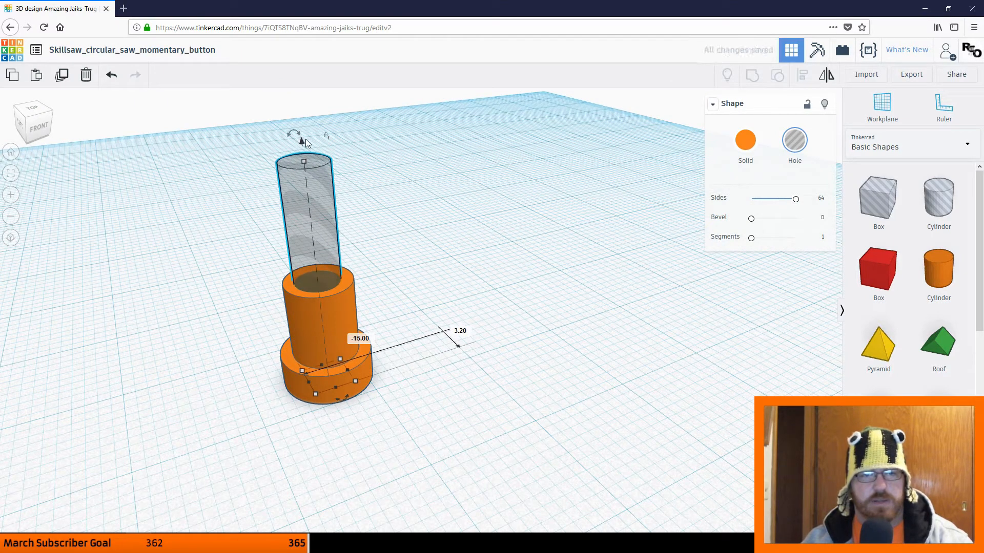
pyautogui.moveTo(301, 157); pyautogui.dragTo(307, 225)
pyautogui.moveTo(306, 225); pyautogui.dragTo(471, 306, button='right')
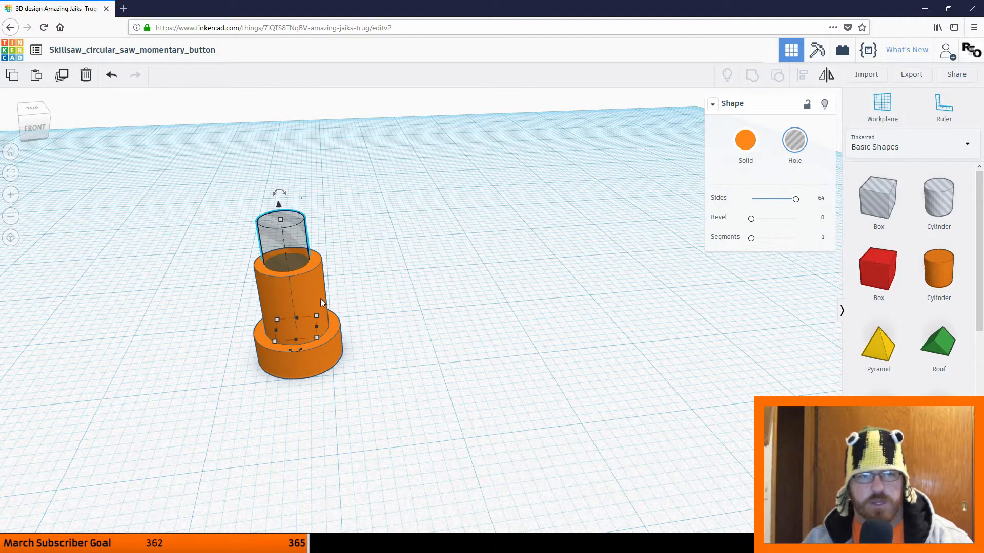
# - Raise the hole cylinder inside the stem to about 5 mm above the workplane
pyautogui.moveTo(391, 297); pyautogui.dragTo(309, 214, button='right')
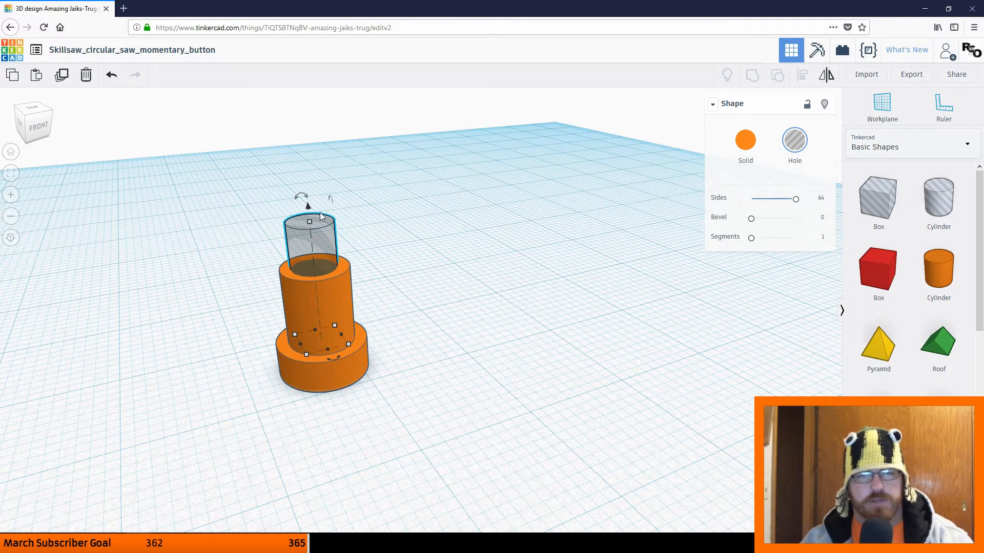
pyautogui.moveTo(310, 226)
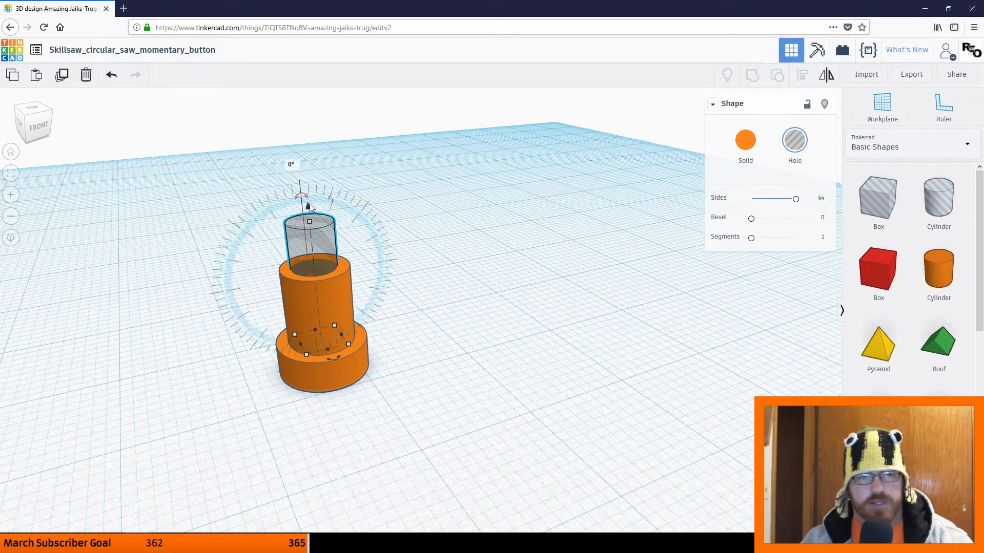
pyautogui.moveTo(307, 204)
pyautogui.mouseDown()
pyautogui.moveTo(318, 194)
pyautogui.moveTo(316, 208)
pyautogui.mouseUp()
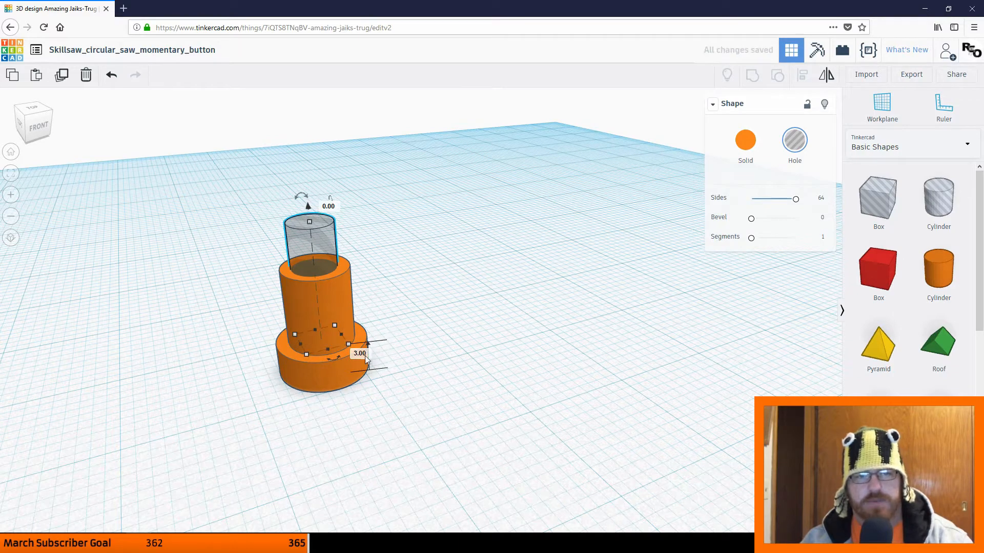
pyautogui.moveTo(413, 411); pyautogui.dragTo(407, 400, button='right')
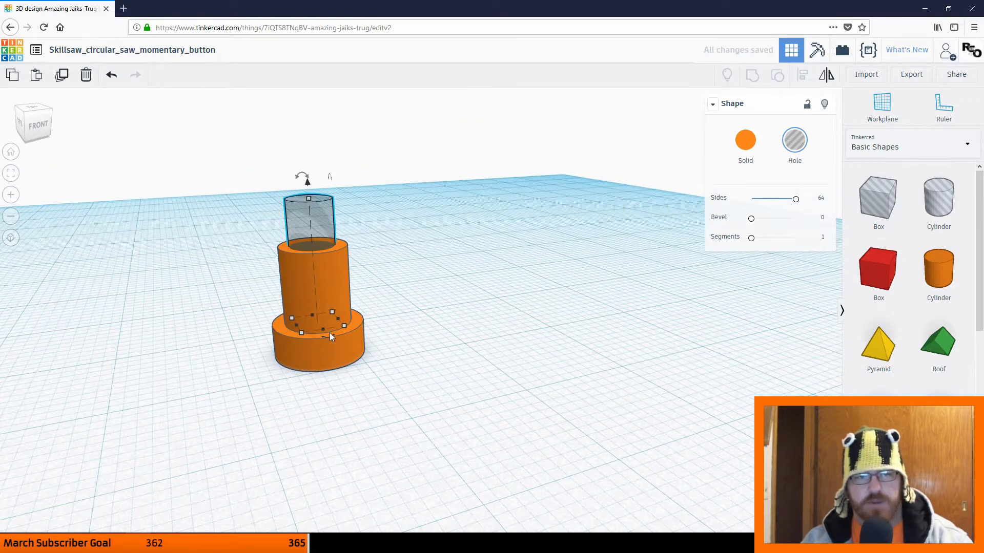
pyautogui.moveTo(308, 186); pyautogui.dragTo(310, 165)
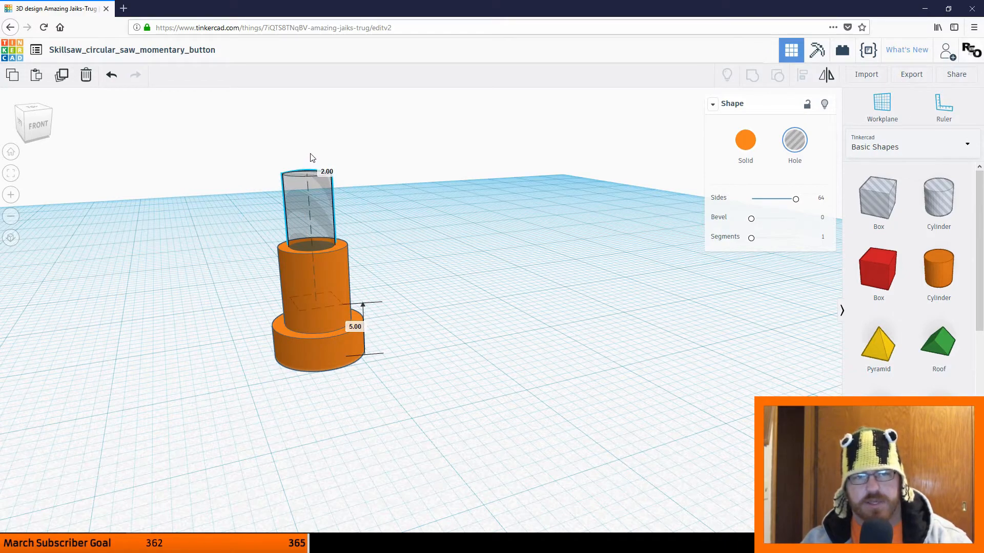
pyautogui.moveTo(336, 202); pyautogui.dragTo(399, 211, button='right')
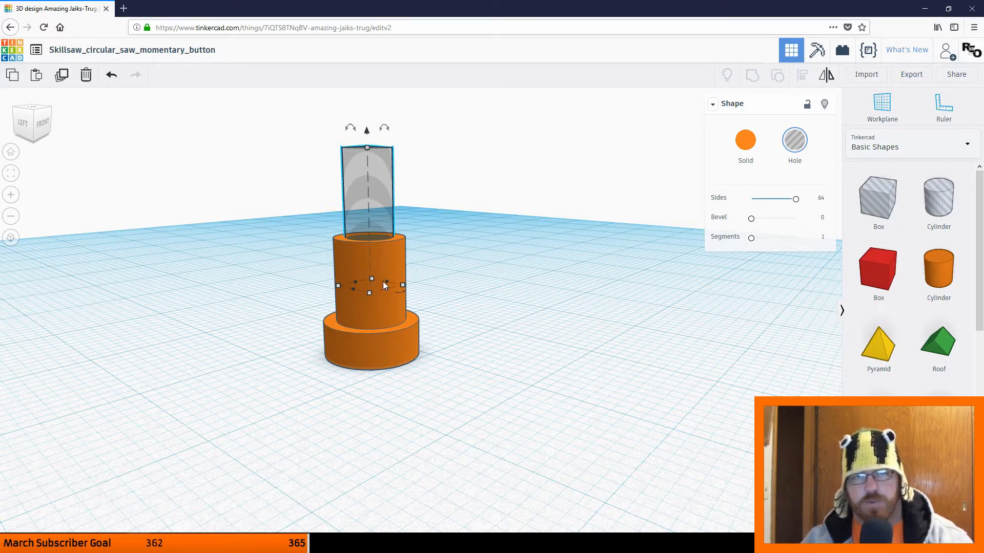
# - Group the hole cylinder with the stepped button so that it cuts the hole into the stem
pyautogui.moveTo(384, 285); pyautogui.dragTo(369, 308, button='right')
pyautogui.moveTo(256, 277); pyautogui.dragTo(431, 462)
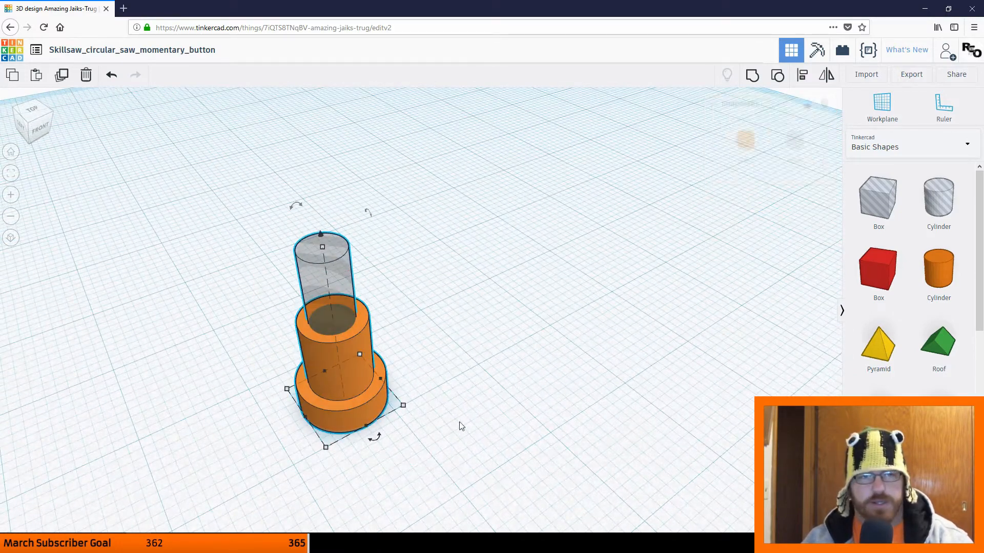
pyautogui.click(801, 76)
pyautogui.moveTo(466, 403); pyautogui.dragTo(406, 406, button='right')
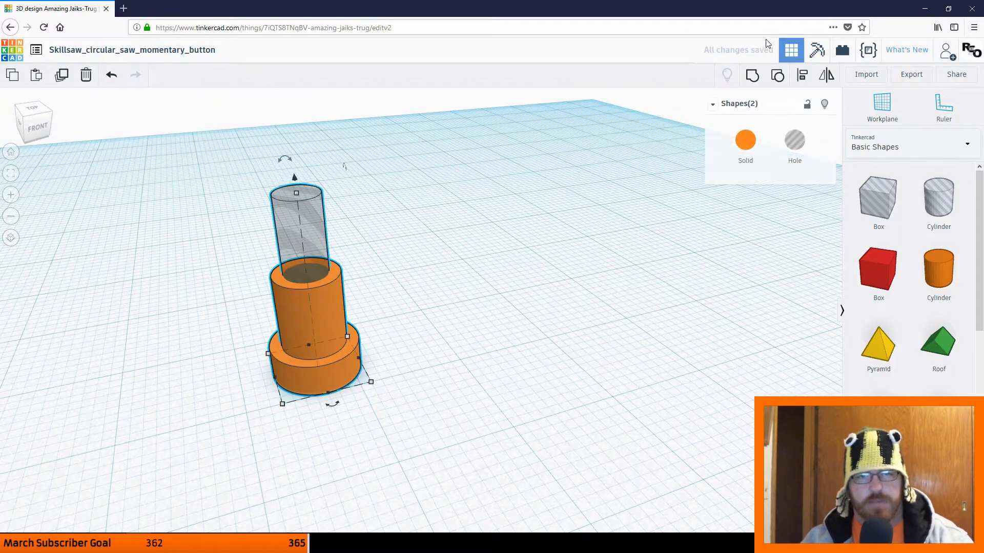
pyautogui.click(753, 75)
pyautogui.moveTo(492, 395); pyautogui.dragTo(541, 411, button='right')
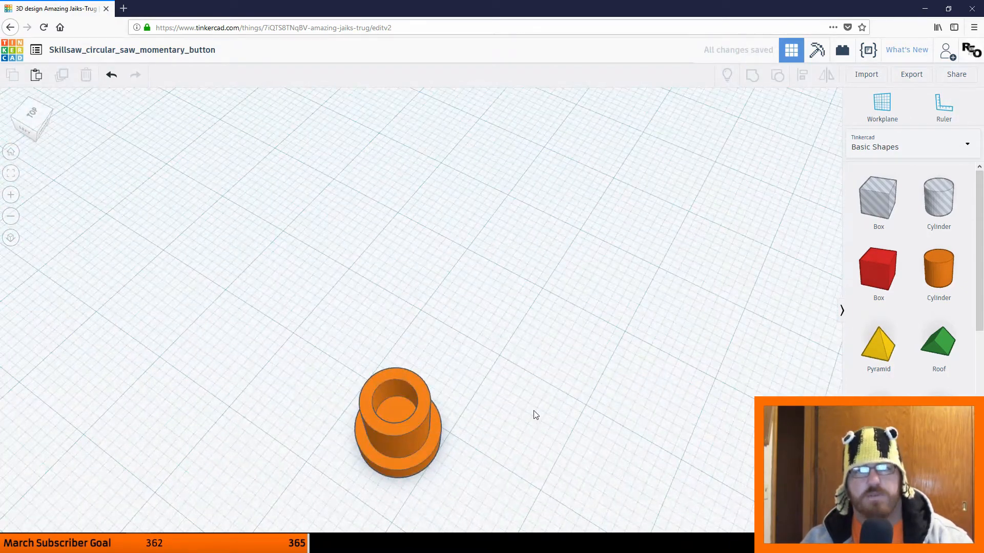
pyautogui.moveTo(584, 314); pyautogui.dragTo(513, 364, button='right')
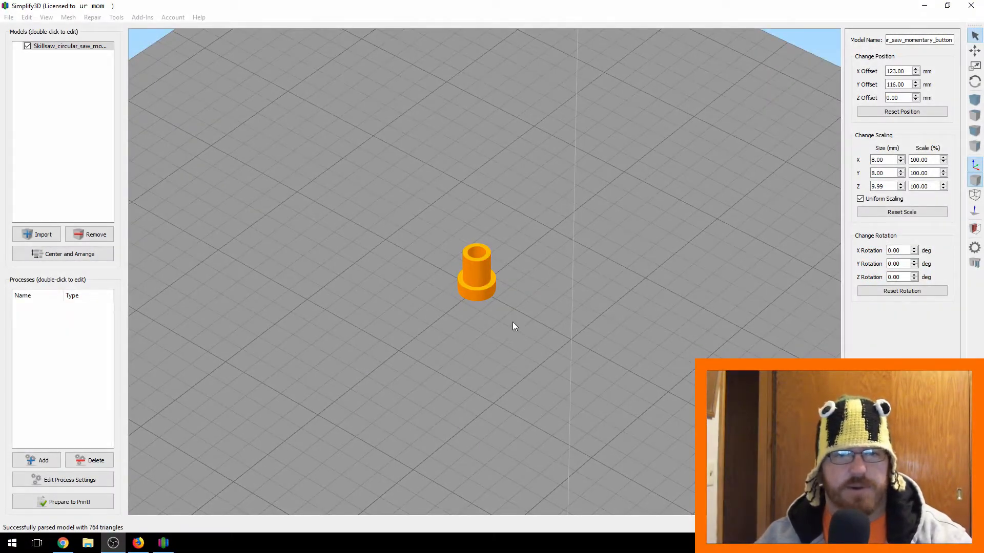
# - Switch to Simplify3D, inspect the button on the print bed and add a new FFF process for it
pyautogui.scroll(2, 516, 316)
pyautogui.scroll(-5, 513, 310)
pyautogui.scroll(-5, 522, 290)
pyautogui.moveTo(566, 301); pyautogui.dragTo(698, 295)
pyautogui.moveTo(607, 325); pyautogui.dragTo(470, 328)
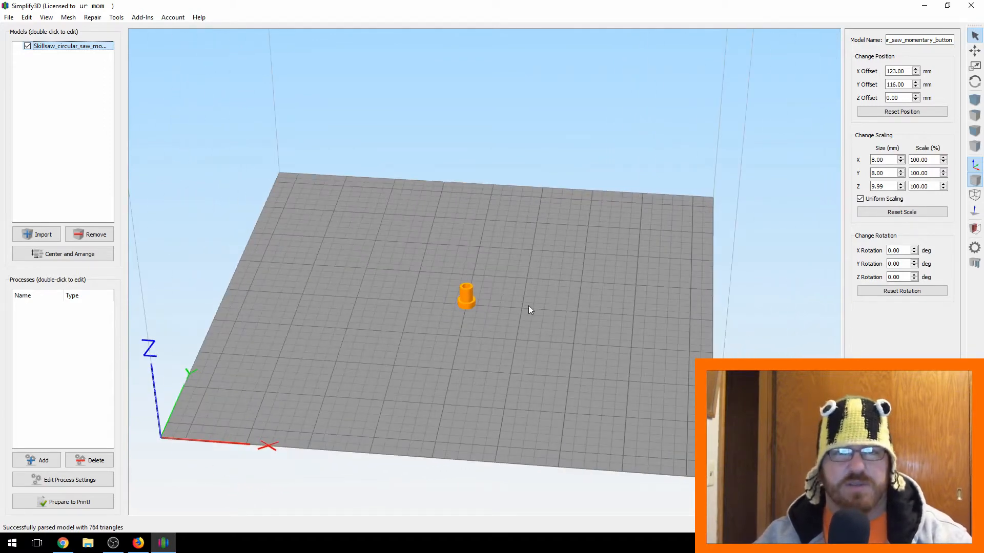
pyautogui.moveTo(455, 349); pyautogui.dragTo(573, 314)
pyautogui.scroll(5, 444, 349)
pyautogui.scroll(3, 444, 346)
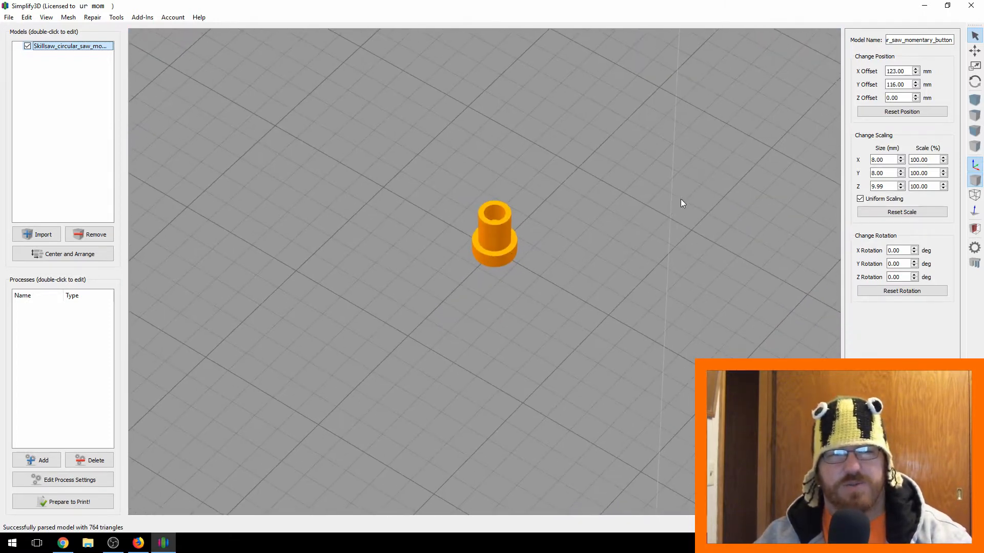
pyautogui.click(54, 457)
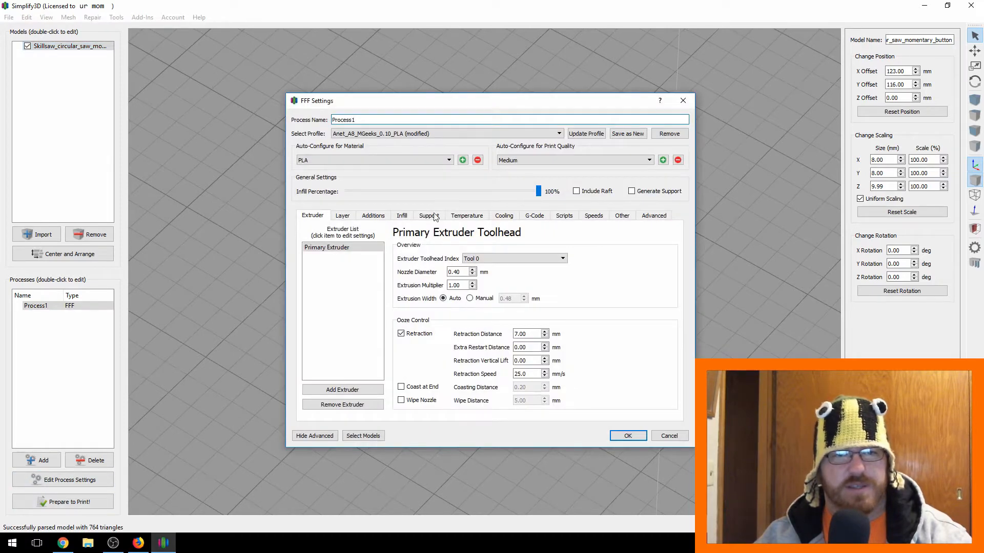
pyautogui.click(440, 134)
pyautogui.scroll(-3, 418, 183)
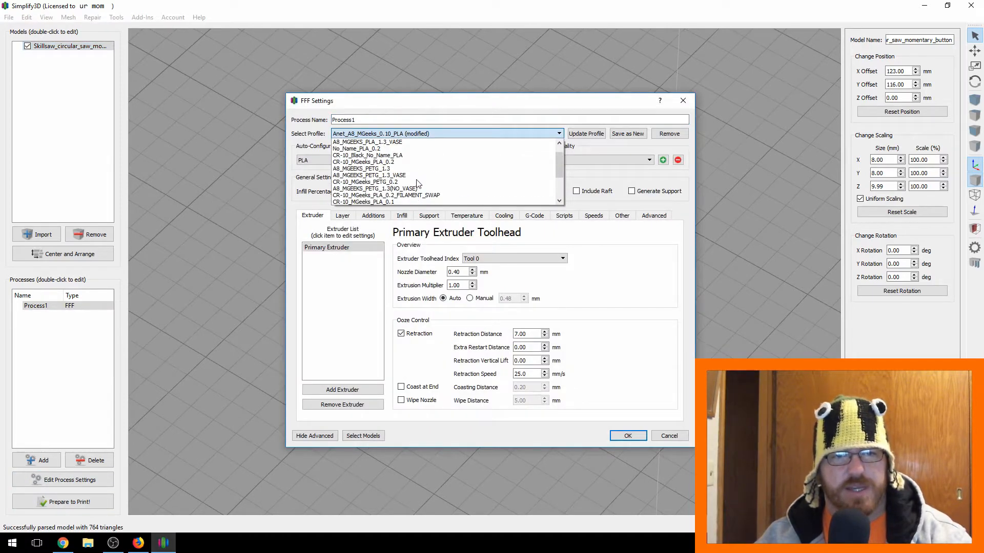
pyautogui.scroll(-1, 417, 183)
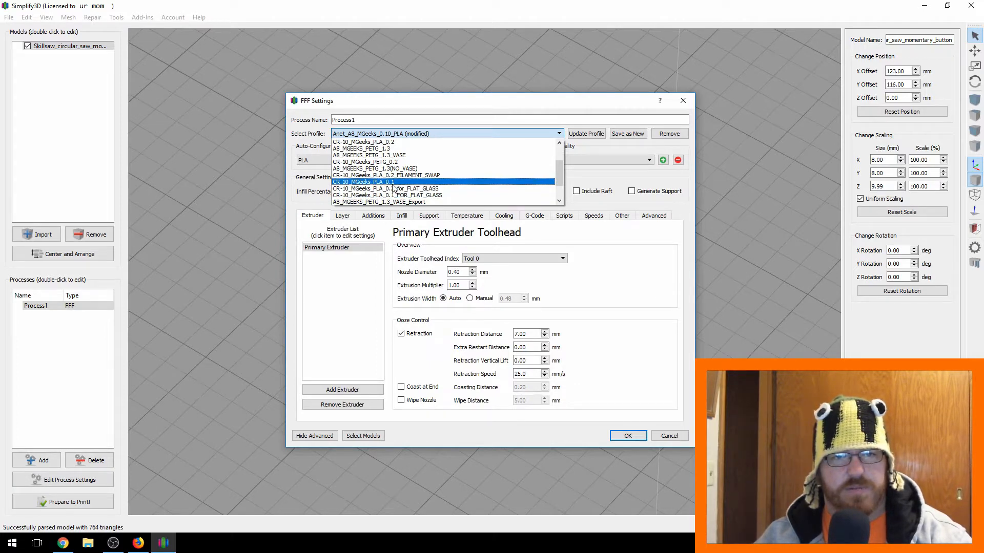
pyautogui.click(396, 182)
pyautogui.click(578, 290)
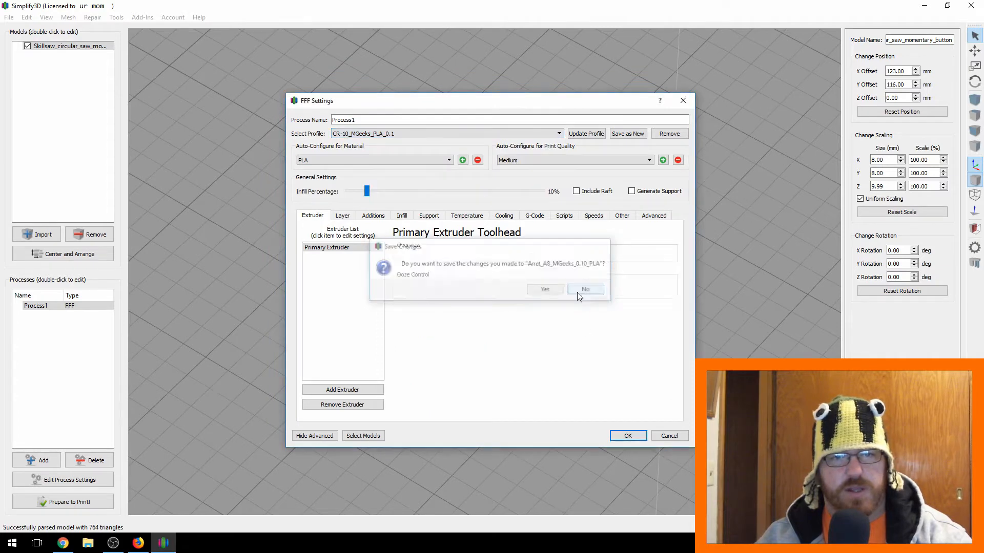
pyautogui.click(339, 215)
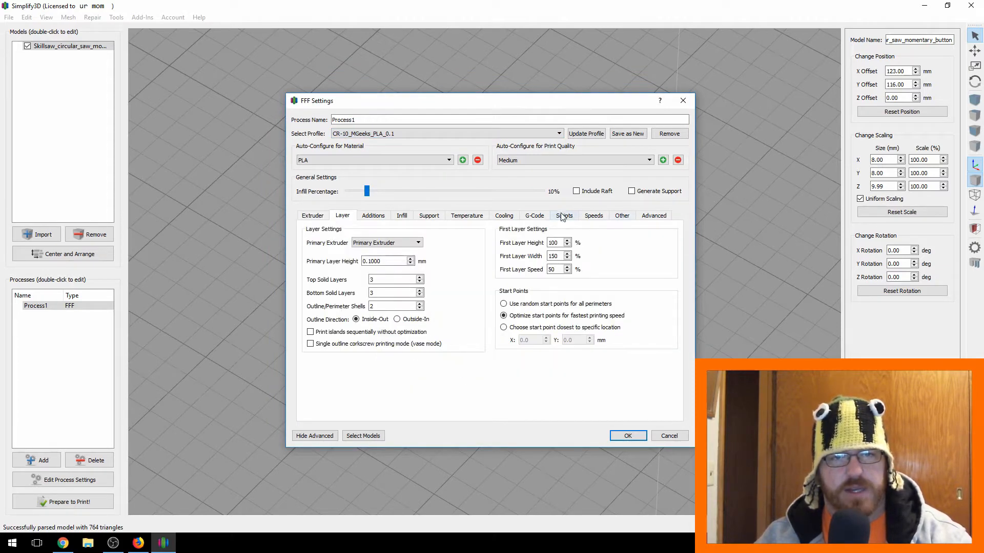
pyautogui.click(594, 216)
pyautogui.click(416, 245)
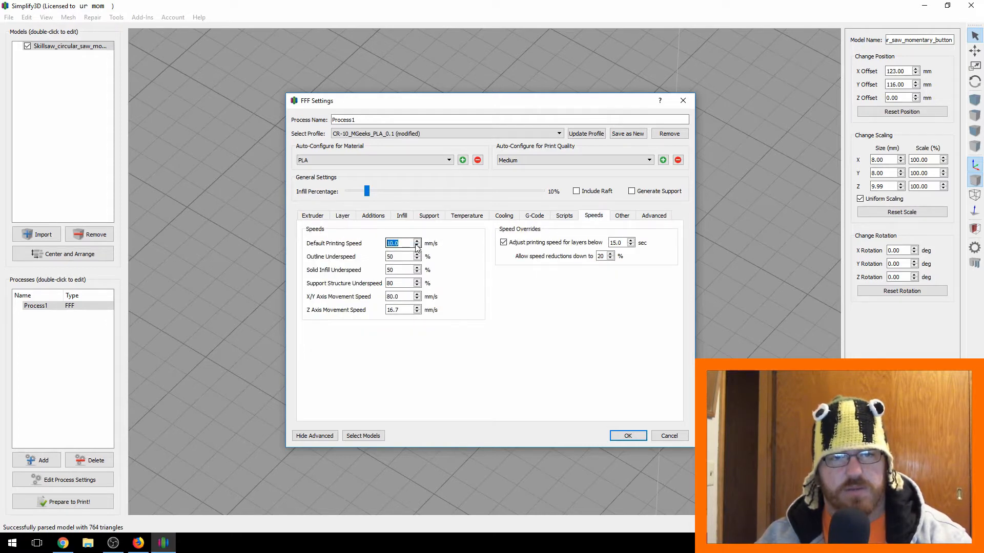
pyautogui.click(417, 241)
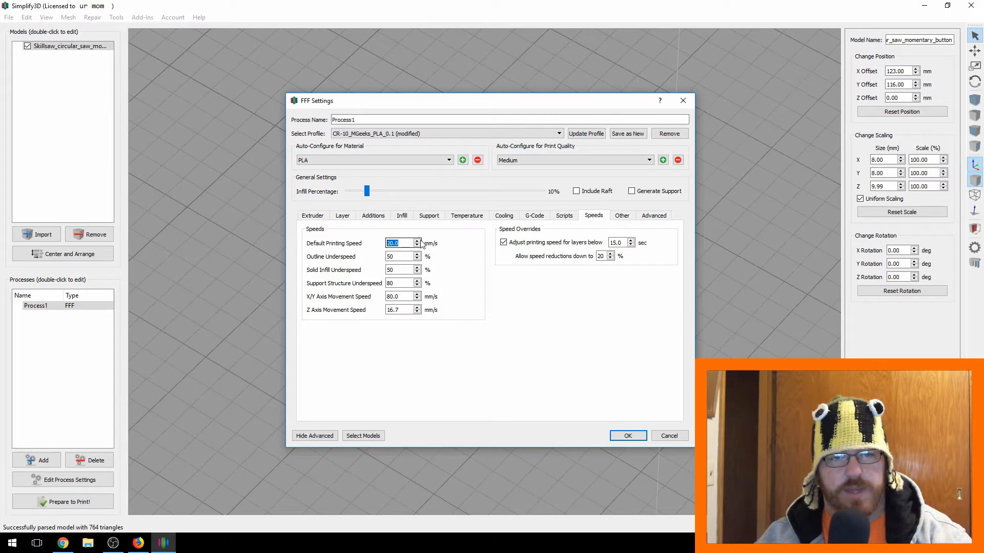
pyautogui.click(682, 437)
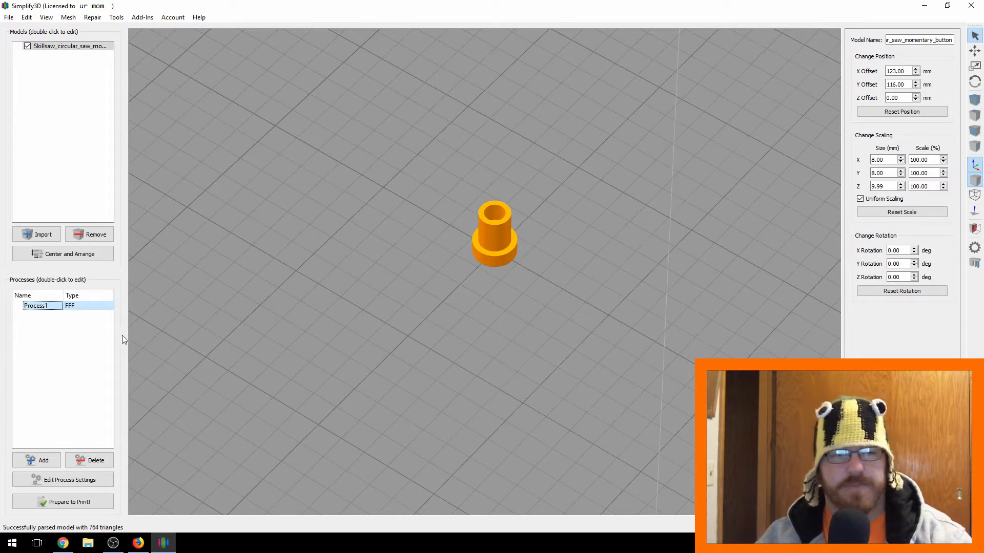
# - Split Process1 with the Variable Settings Wizard by adding a settings change location at a height of 0.43 mm
pyautogui.click(117, 17)
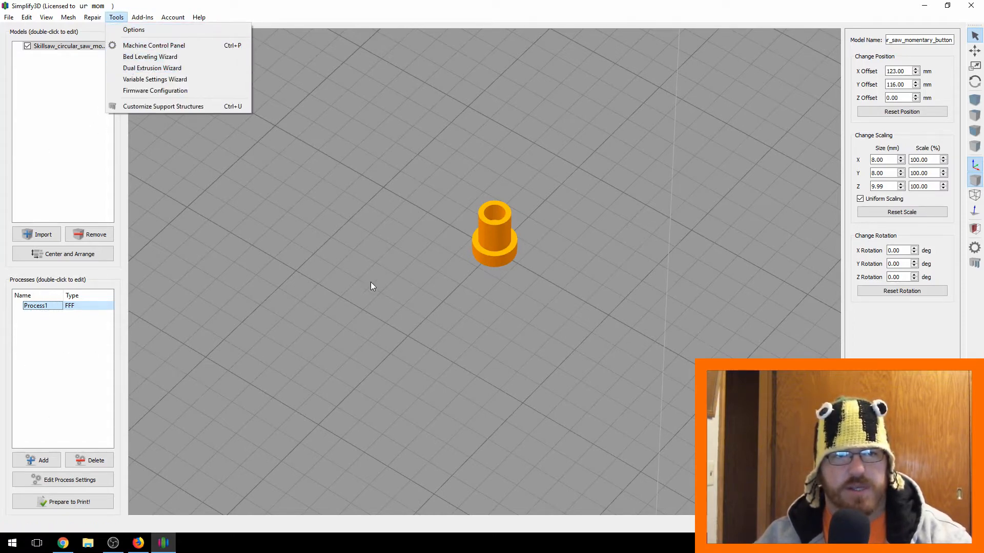
pyautogui.click(413, 306)
pyautogui.moveTo(413, 306); pyautogui.dragTo(479, 348)
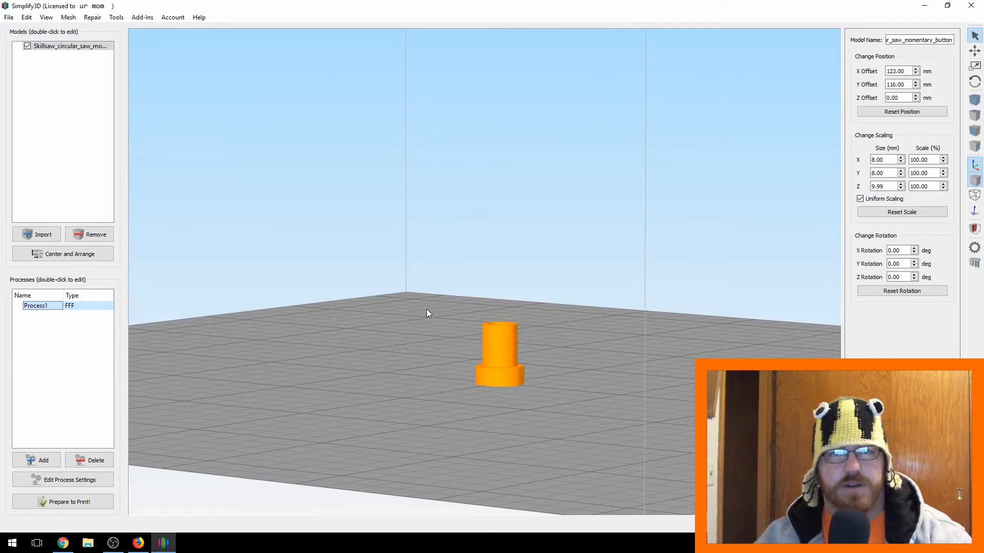
pyautogui.click(116, 17)
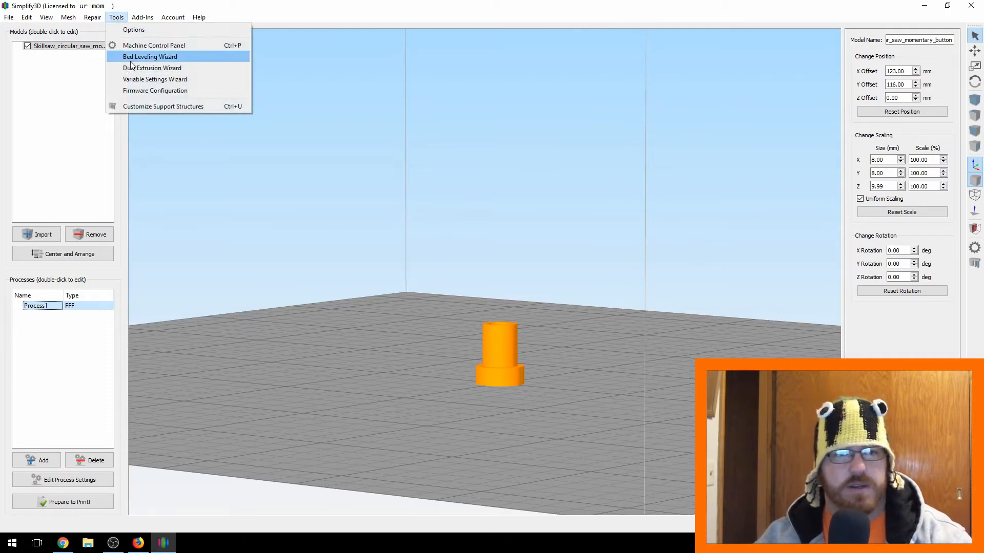
pyautogui.click(134, 79)
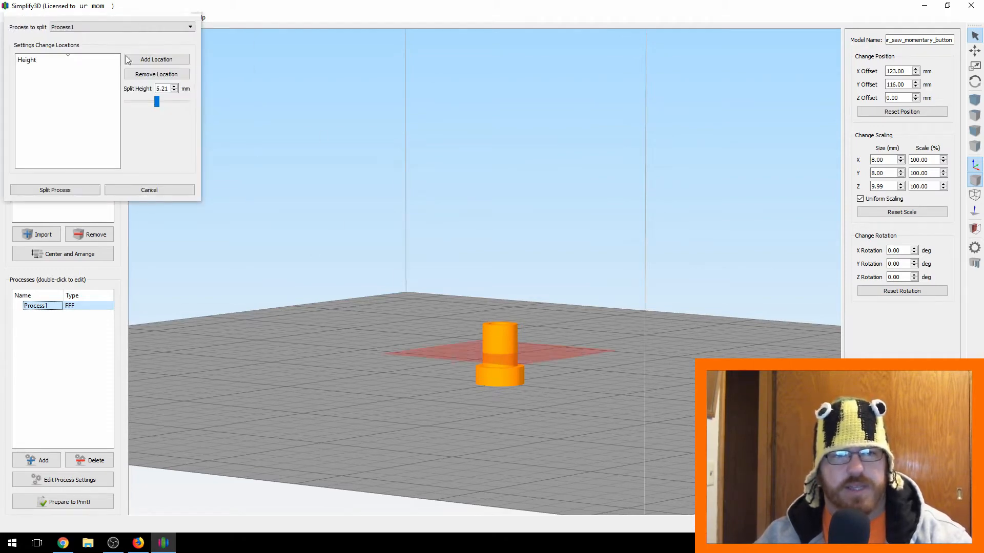
pyautogui.moveTo(160, 105); pyautogui.dragTo(122, 109)
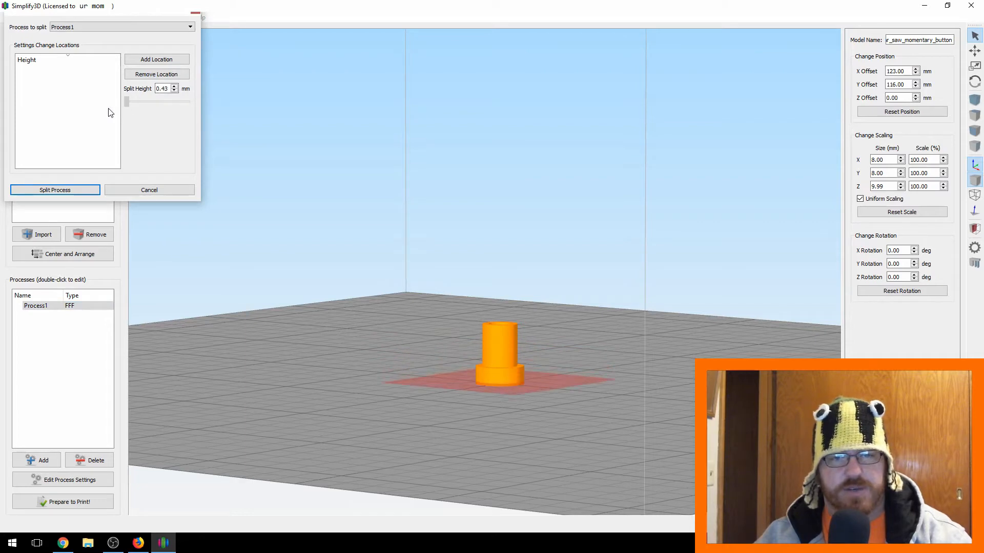
pyautogui.click(127, 103)
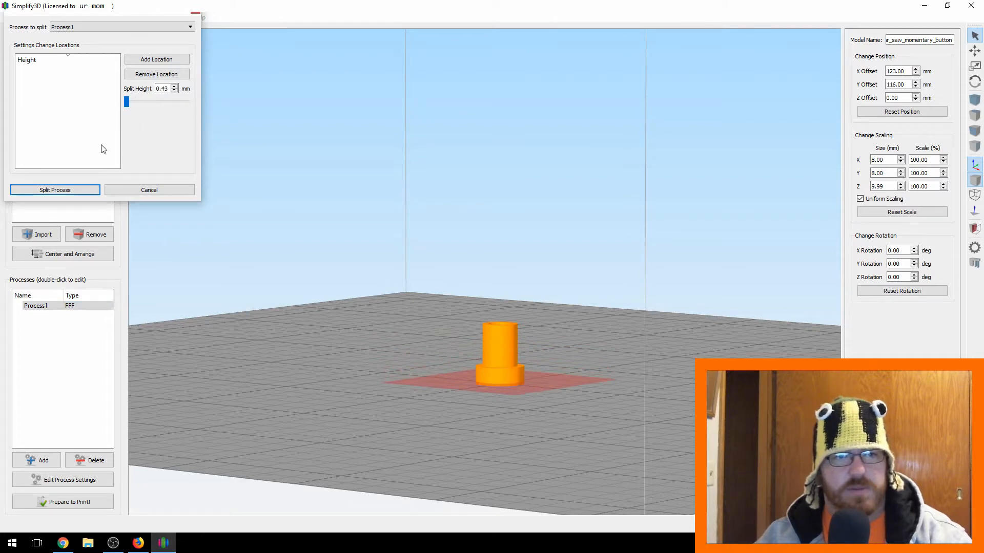
pyautogui.click(56, 190)
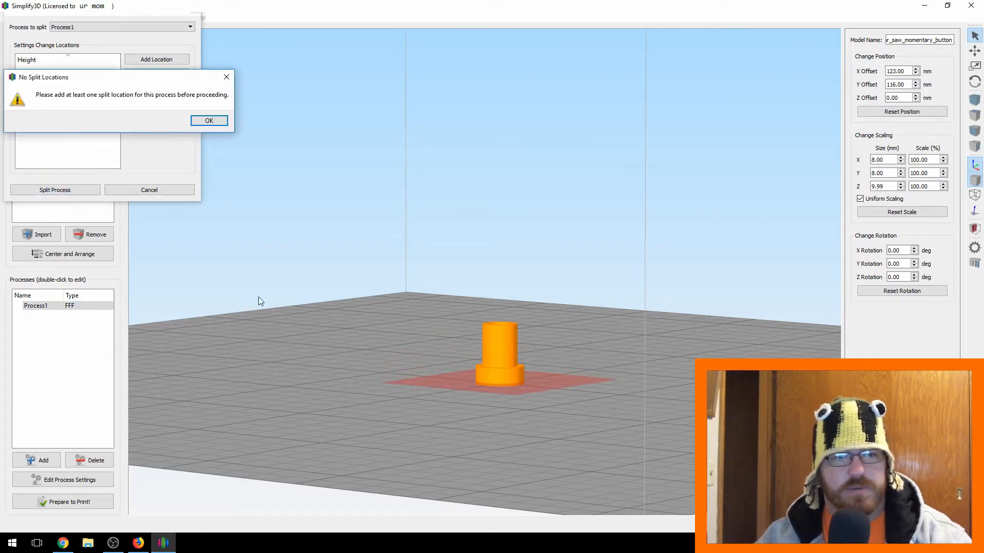
pyautogui.click(209, 120)
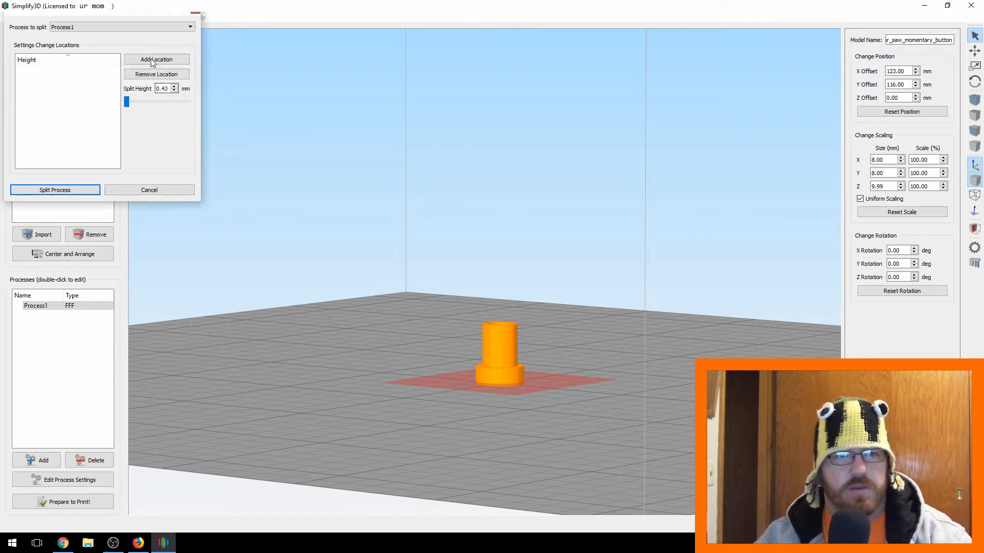
pyautogui.click(152, 60)
pyautogui.click(56, 190)
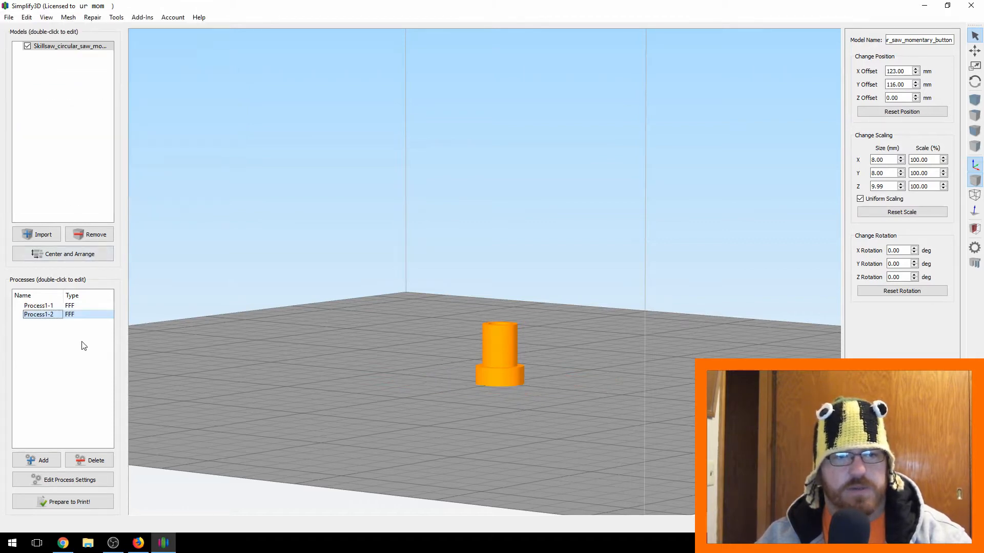
# - Disable the start printing height in the advanced settings of Process1-1
pyautogui.doubleClick(42, 308)
pyautogui.click(651, 216)
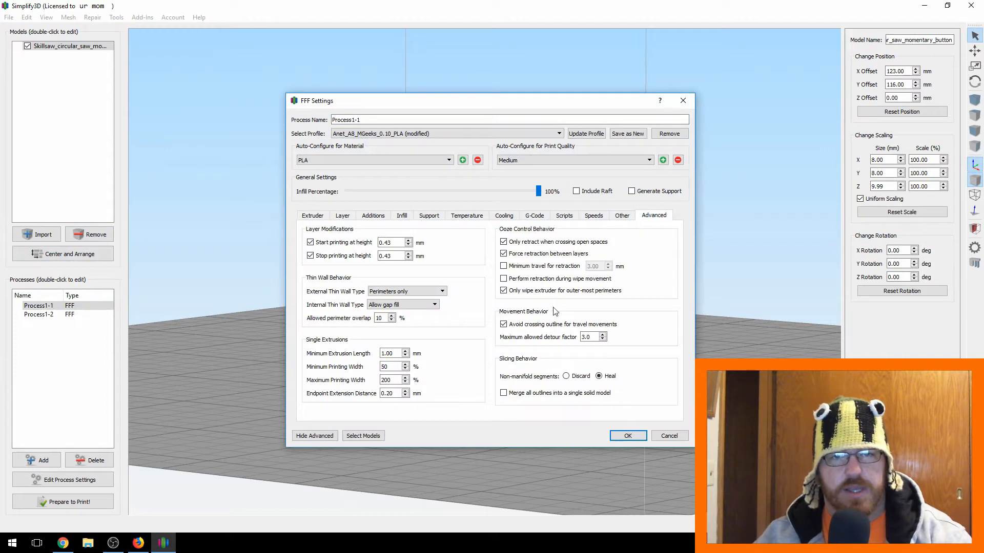
pyautogui.click(359, 244)
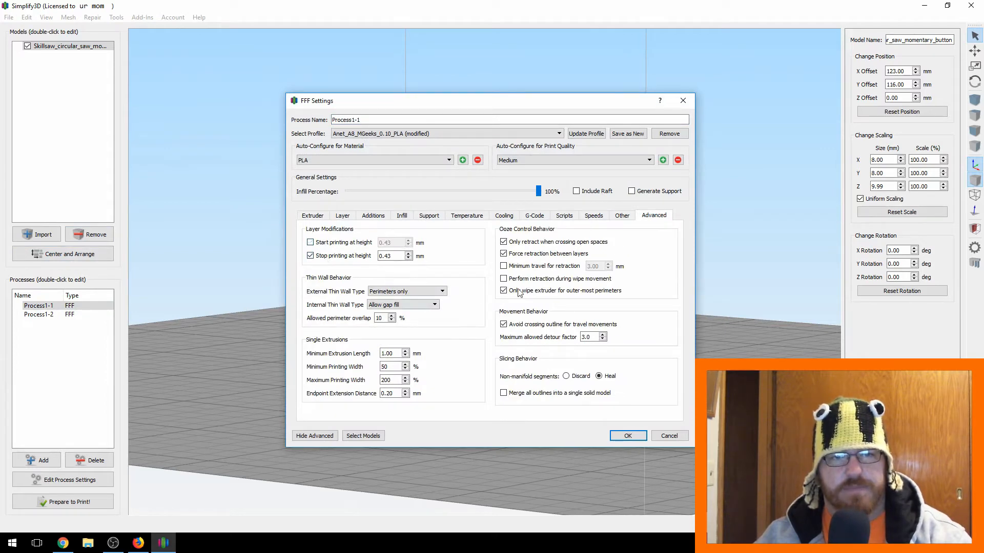
pyautogui.click(628, 435)
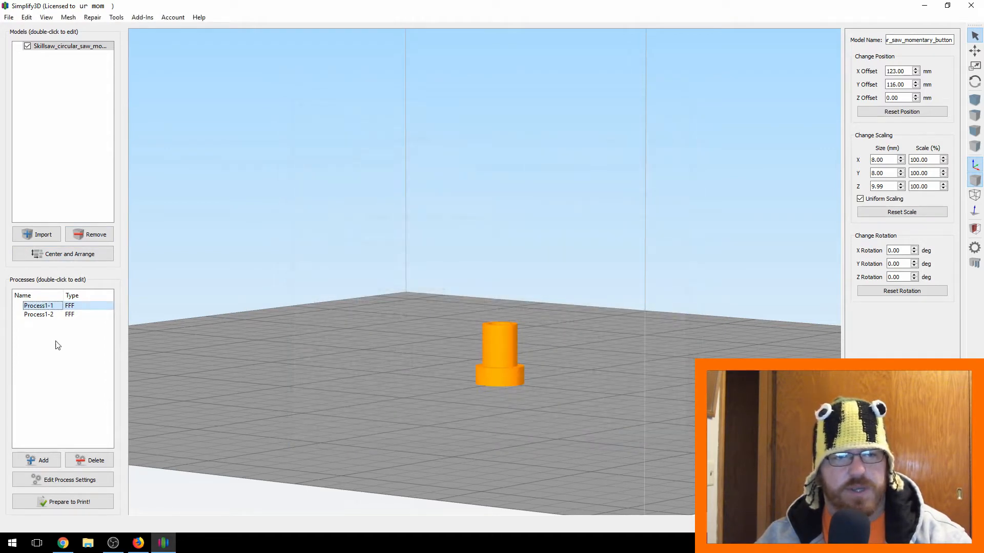
# - Disable the stop printing height in the advanced settings of Process1-2
pyautogui.click(41, 314)
pyautogui.doubleClick(42, 318)
pyautogui.click(656, 215)
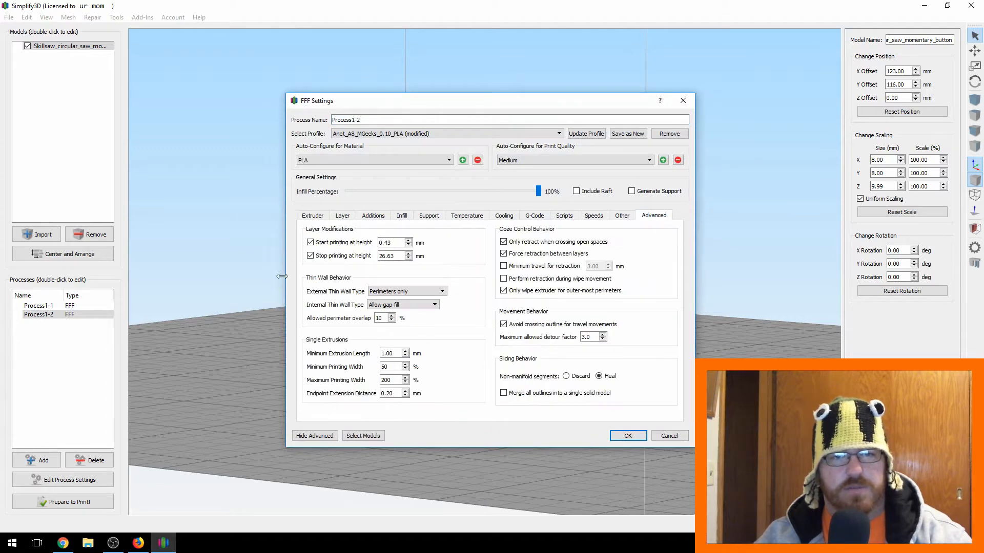
pyautogui.click(346, 256)
pyautogui.click(630, 439)
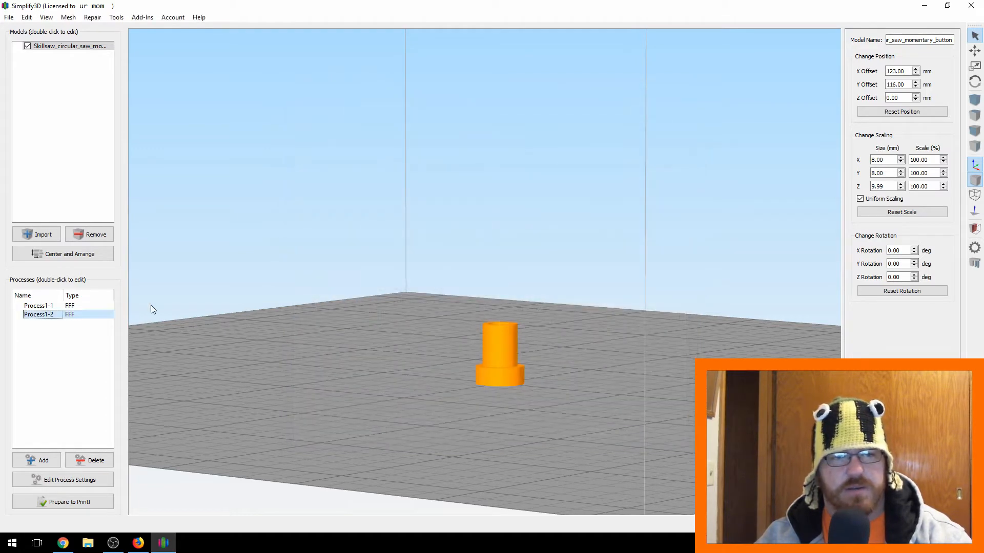
# - Load the CR-10_MGeeks_PLA_0.1 profile for Process1-2, saving the changes made to the Anet_A8_MGeeks_0.10_PLA profile
pyautogui.doubleClick(33, 317)
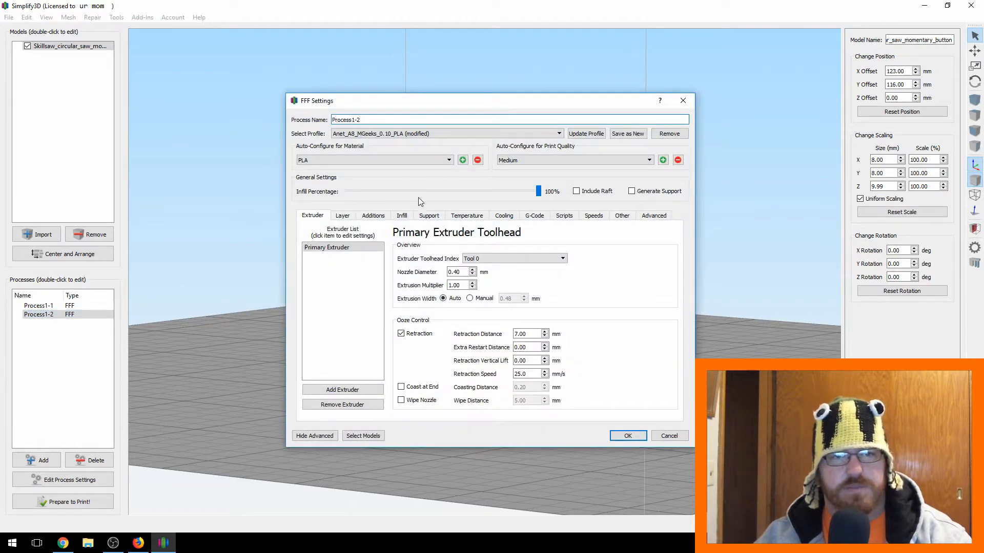
pyautogui.click(411, 135)
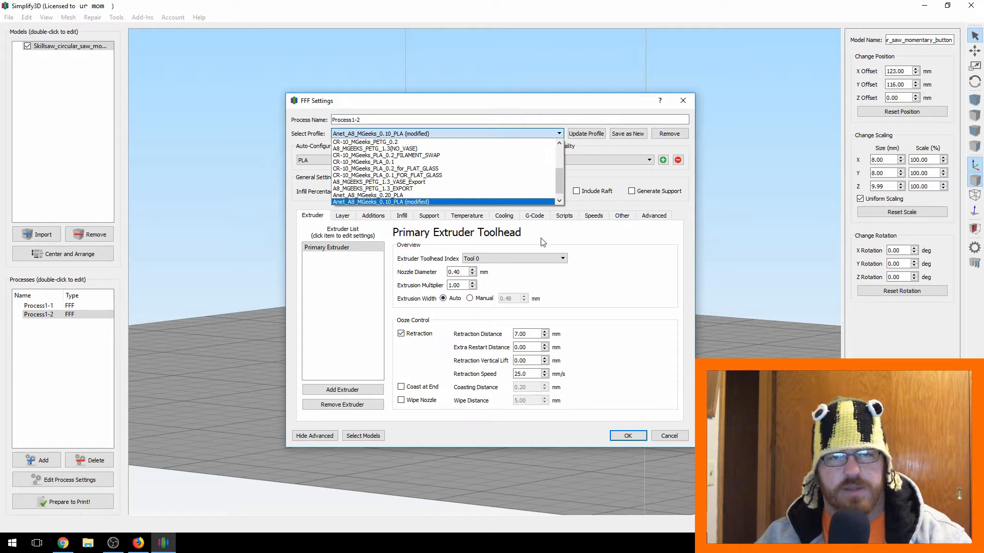
pyautogui.scroll(3, 409, 203)
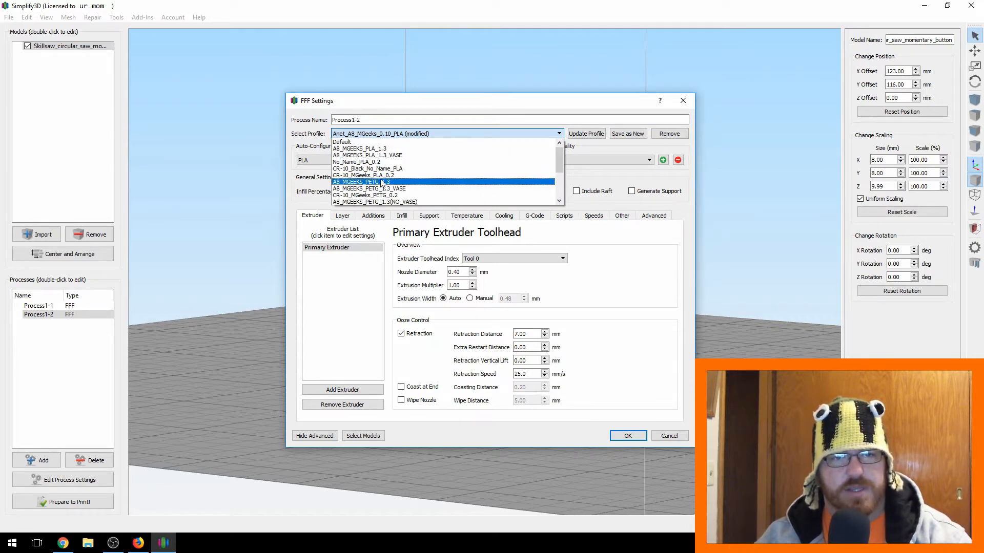
pyautogui.scroll(-2, 374, 185)
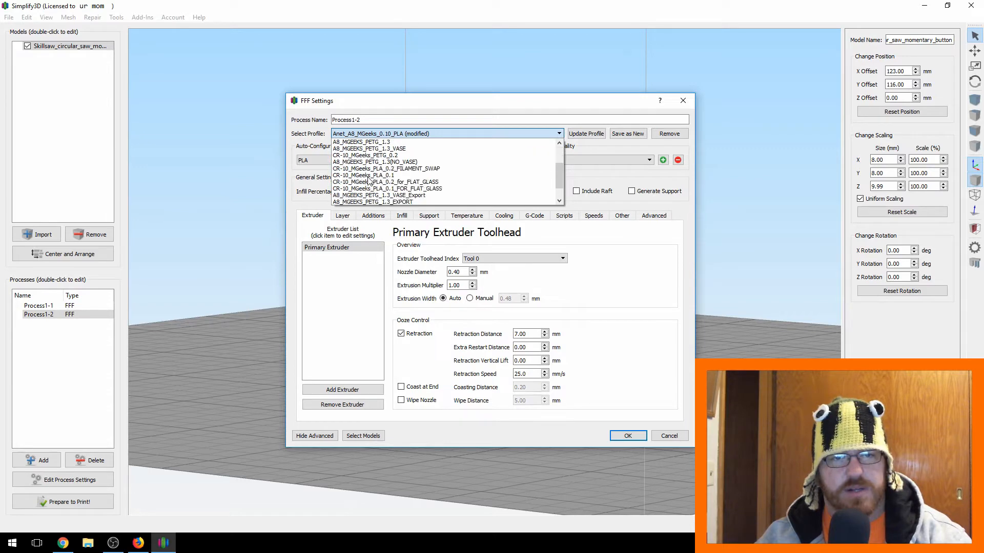
pyautogui.click(371, 175)
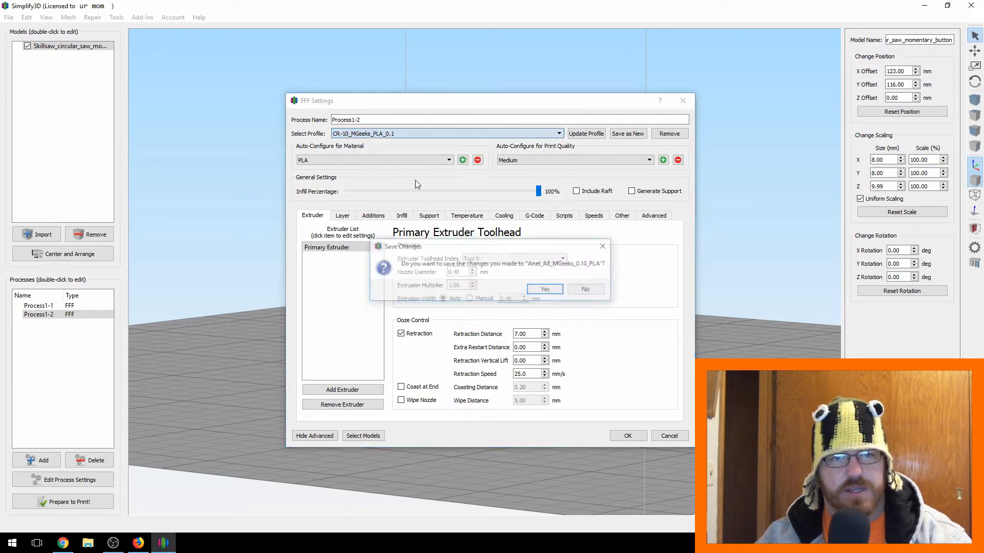
pyautogui.click(546, 290)
# - Enable the start printing height for Process1-2 and set it to 0.43 mm
pyautogui.click(654, 215)
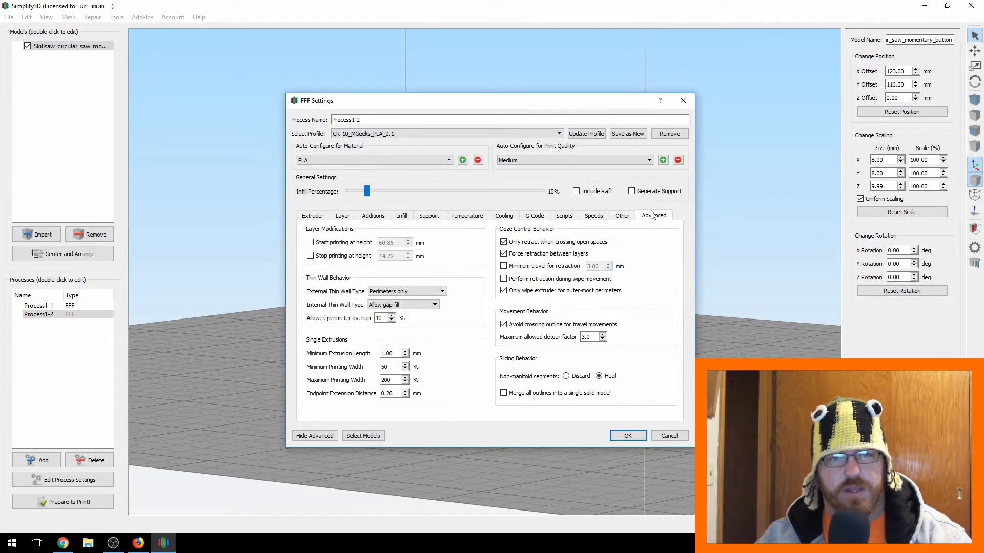
pyautogui.click(334, 243)
pyautogui.moveTo(404, 243); pyautogui.dragTo(266, 233)
pyautogui.write('0.')
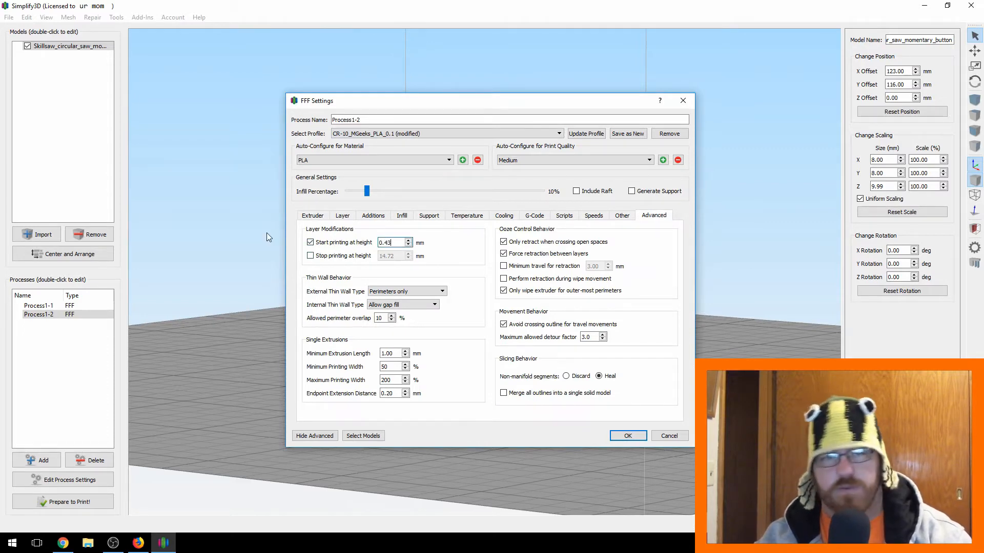
# - Complete the 0.43 mm start printing height for Process1-2 and set its default printing speed to 10 mm/s
pyautogui.write('43')
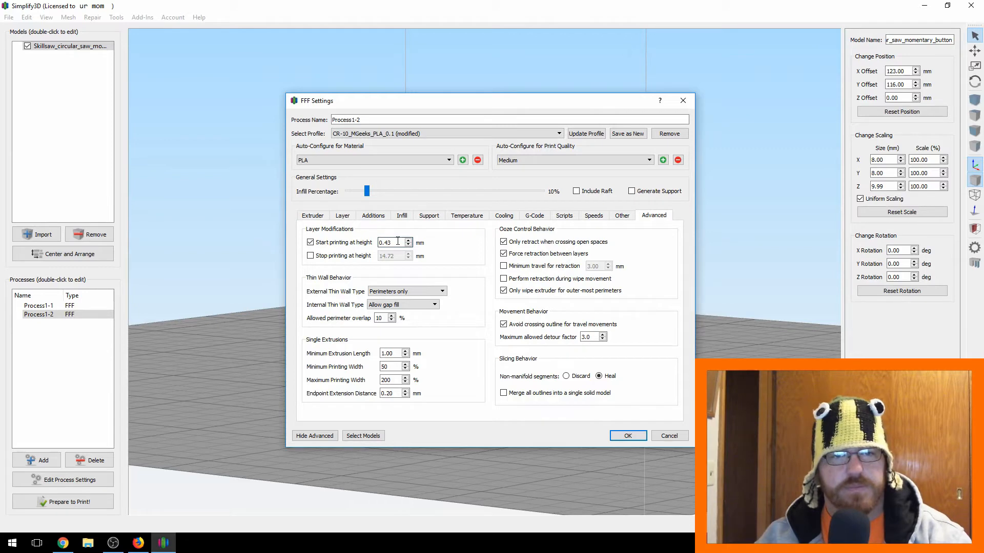
pyautogui.click(593, 215)
pyautogui.moveTo(386, 242); pyautogui.dragTo(418, 244)
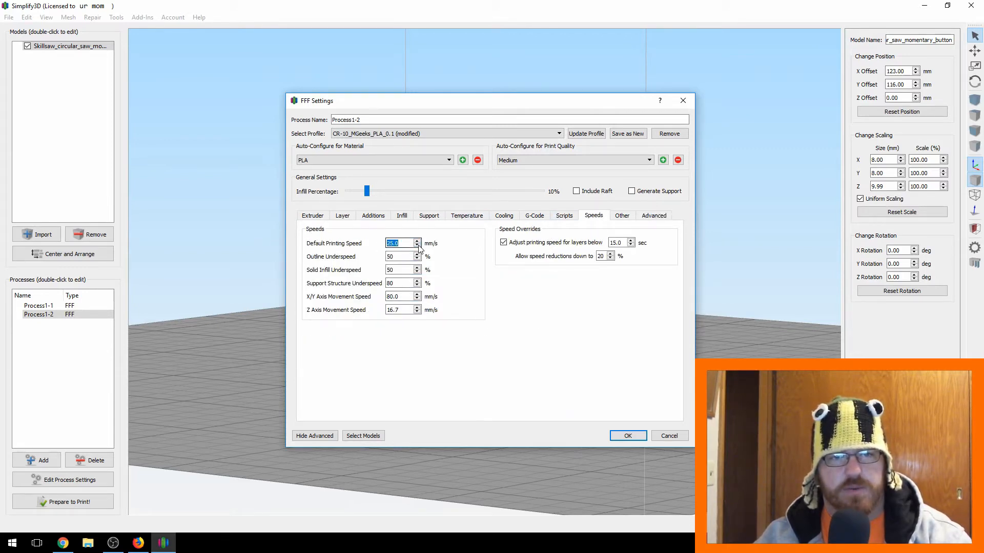
pyautogui.click(417, 242)
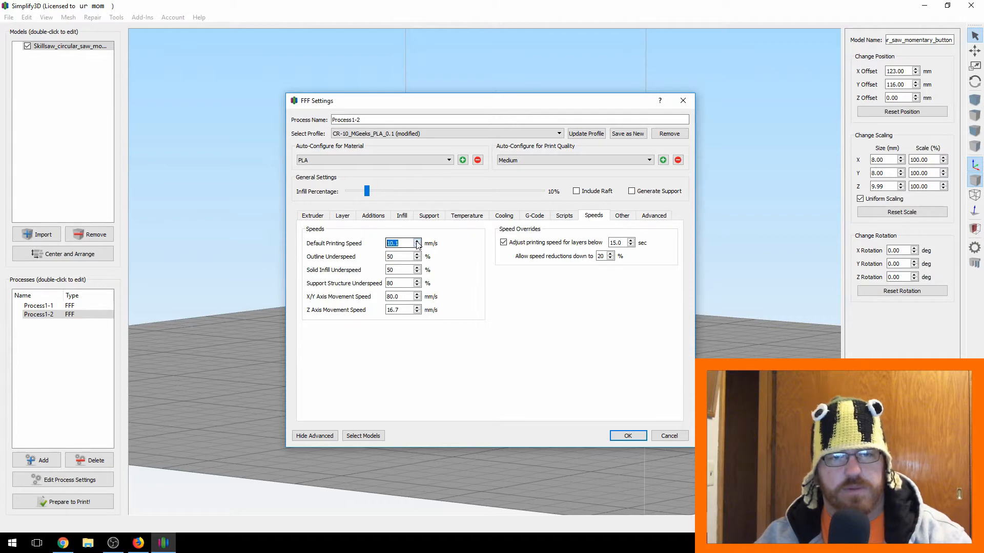
pyautogui.click(417, 245)
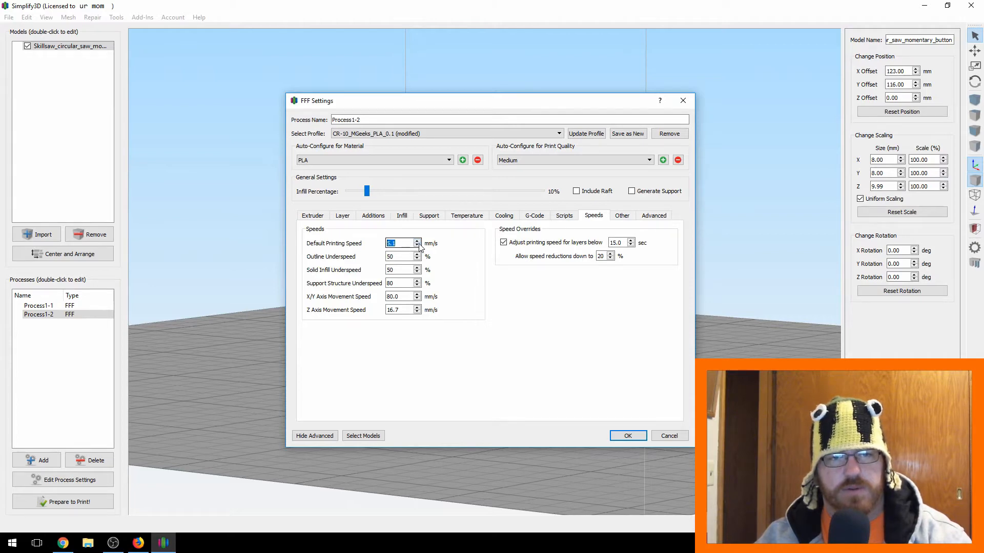
pyautogui.write('10')
# - Set the infill of Process1-2 to 100%, accept its settings, and center the model on the build plate
pyautogui.click(406, 217)
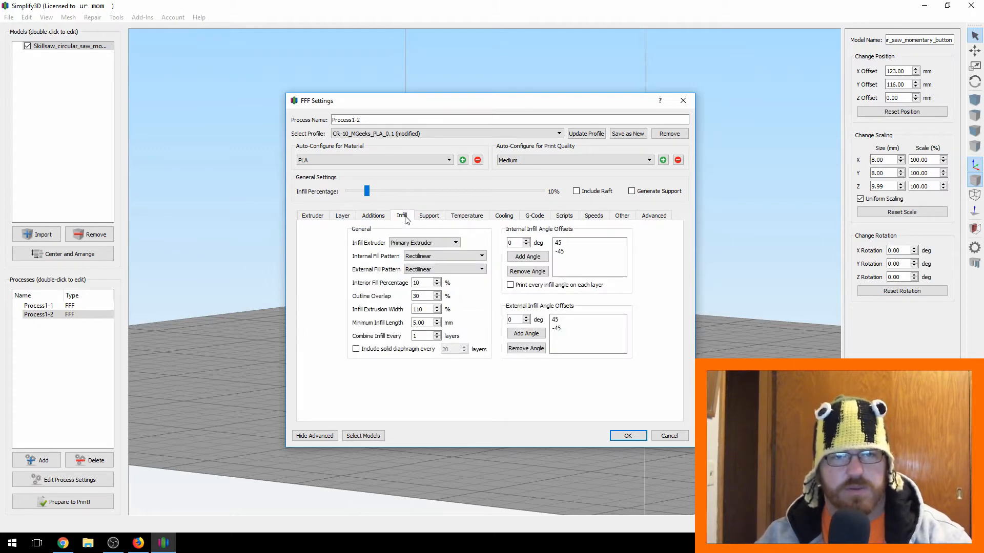
pyautogui.moveTo(367, 189); pyautogui.dragTo(538, 190)
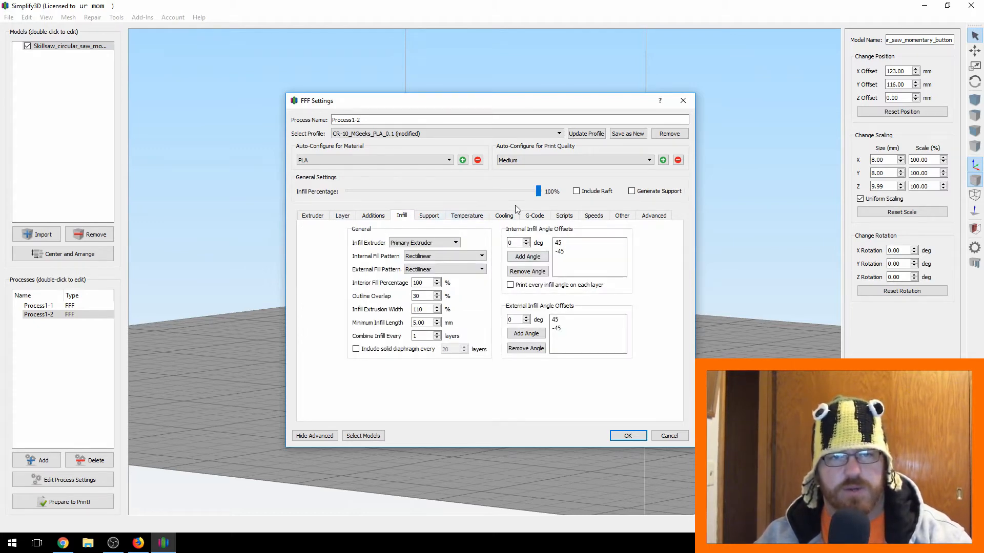
pyautogui.click(373, 216)
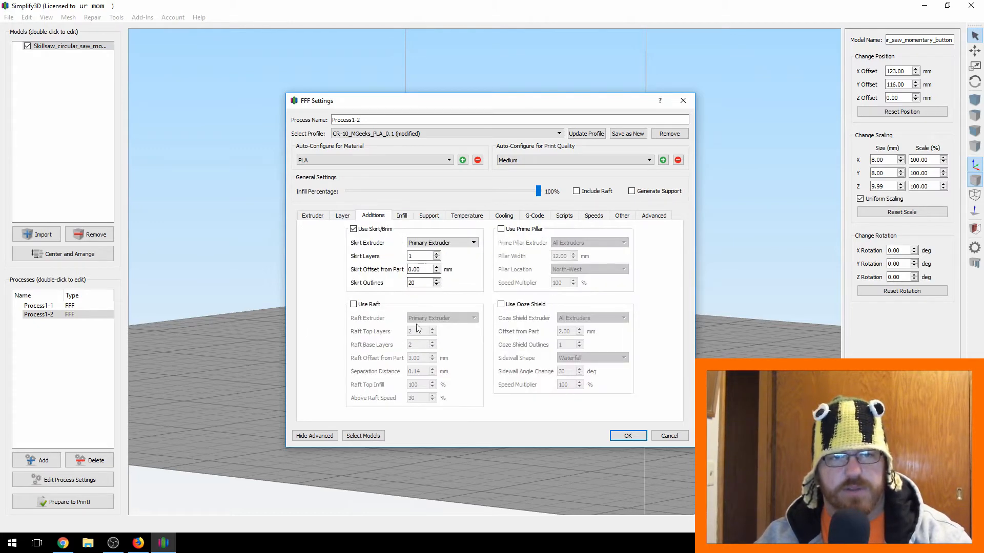
pyautogui.click(626, 436)
pyautogui.scroll(-3, 180, 356)
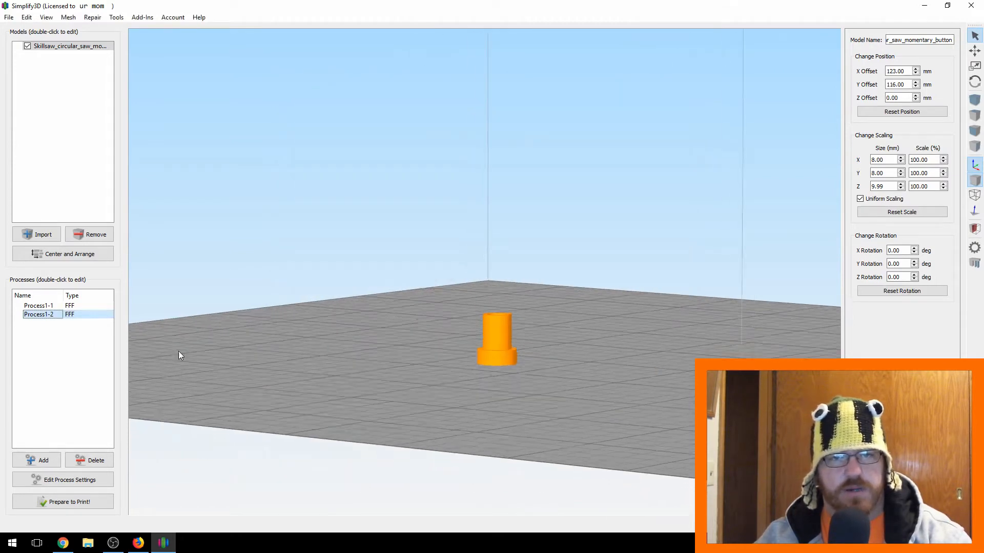
pyautogui.click(81, 259)
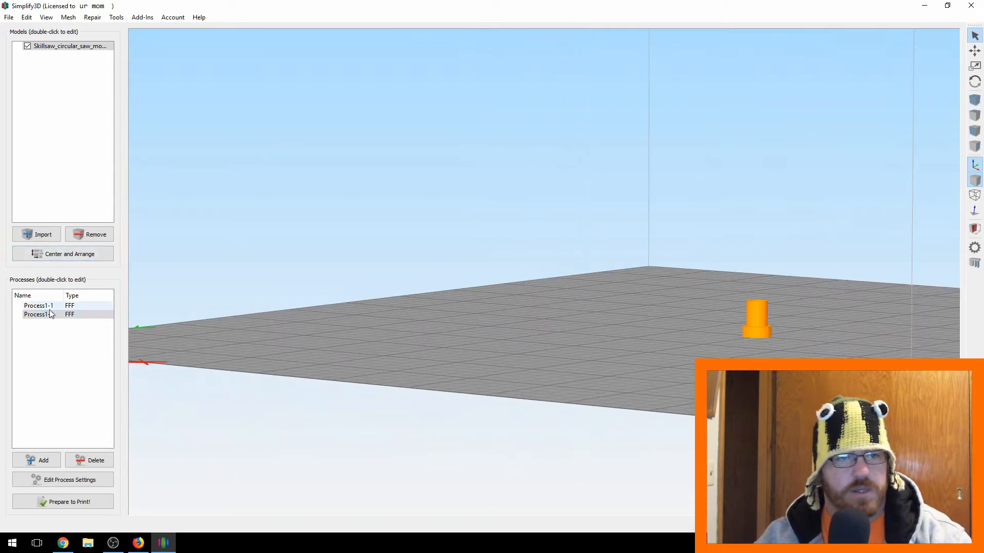
# - Open the settings of Process1-1 and enable its start printing height at 0 mm
pyautogui.doubleClick(47, 306)
pyautogui.click(643, 215)
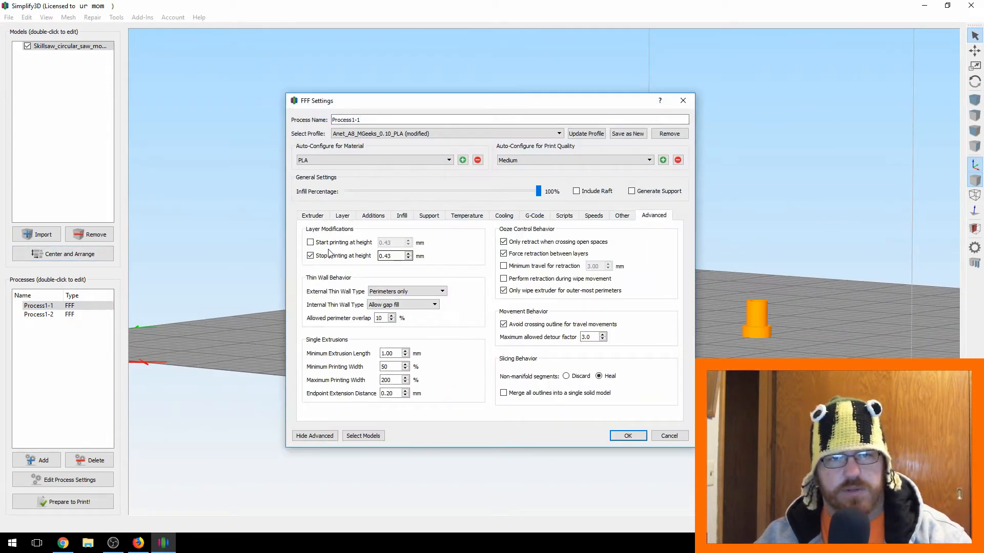
pyautogui.click(355, 242)
pyautogui.press('Tab')
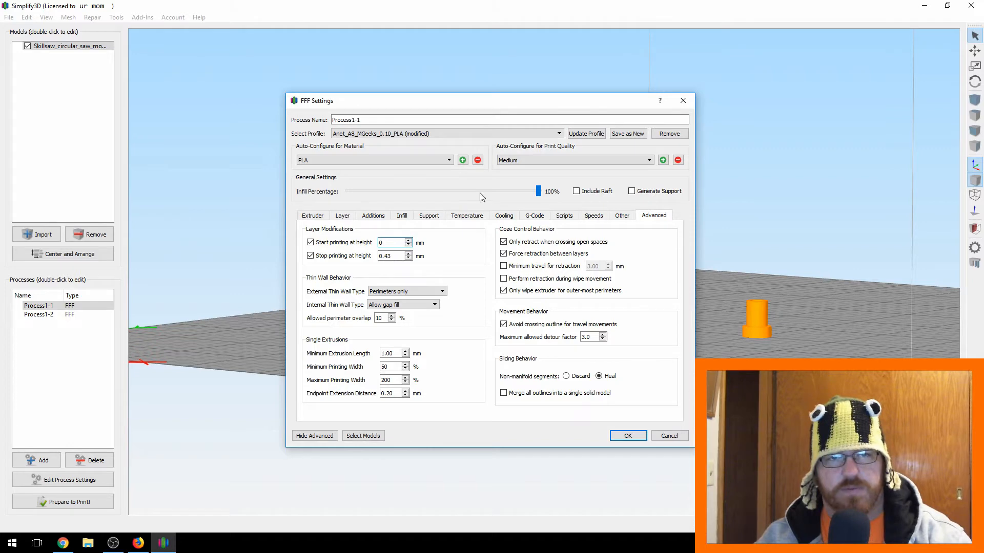
# - Load the CR-10_MGeeks_PLA_0.2 profile for Process1-1 without saving the changes made to the Anet_A8_MGeeks_0.10_PLA profile
pyautogui.click(433, 136)
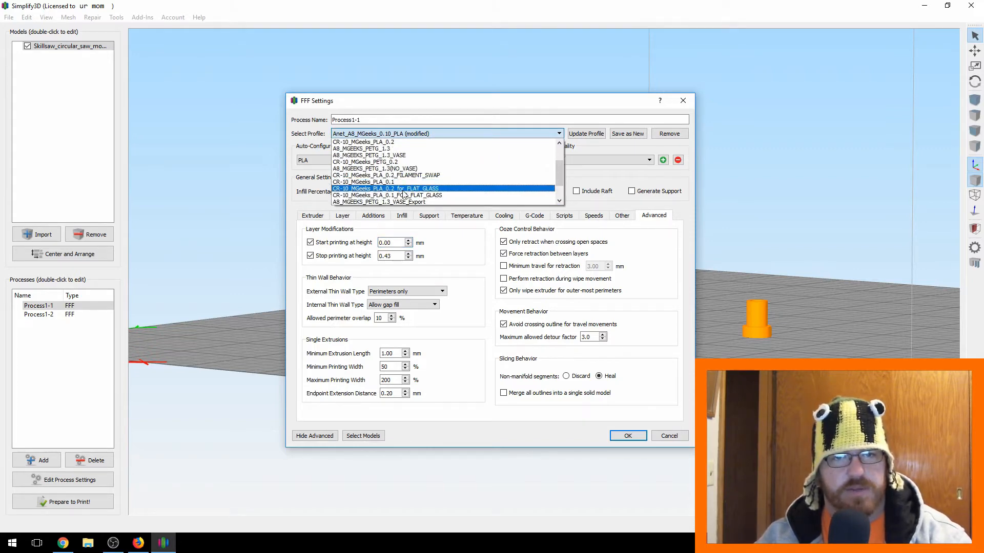
pyautogui.scroll(1, 403, 194)
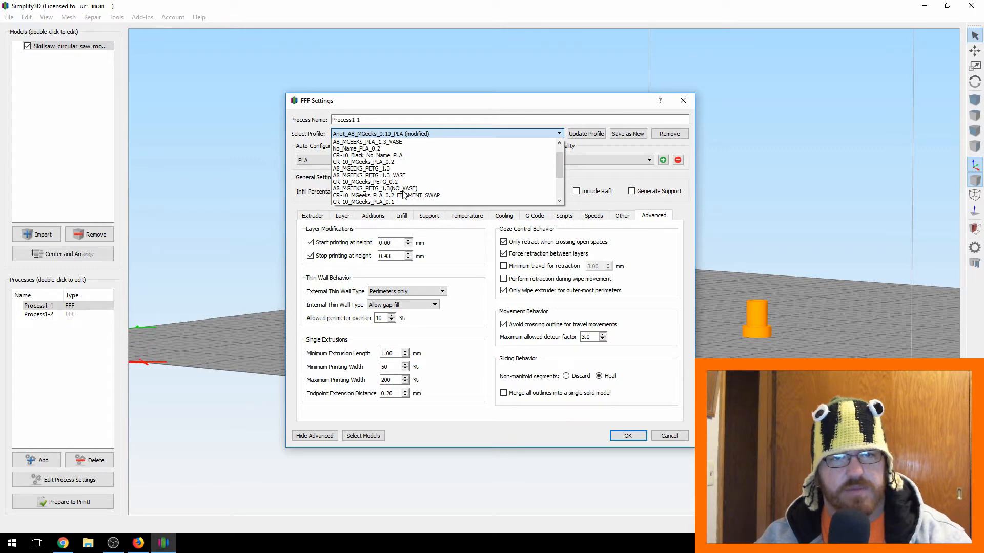
pyautogui.click(404, 162)
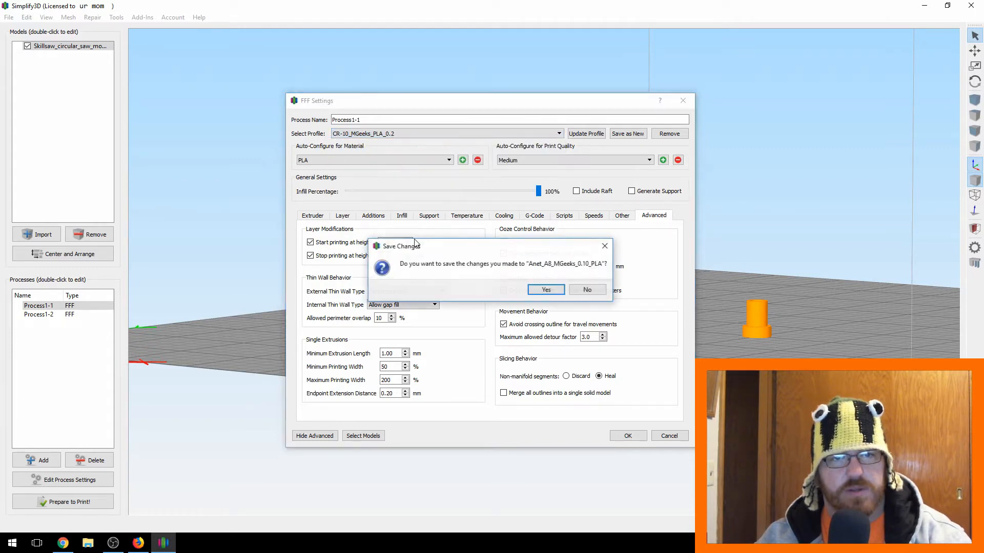
pyautogui.click(587, 290)
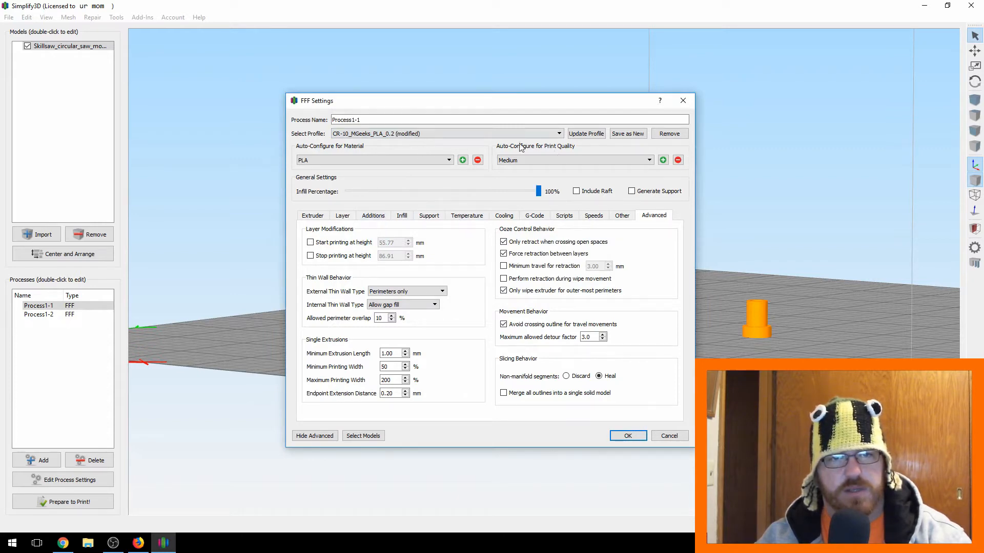
# - Make Process1-1 stop printing at a height of 0.43 mm, with its start printing height set to 0 mm and disabled
pyautogui.click(310, 243)
pyautogui.doubleClick(390, 243)
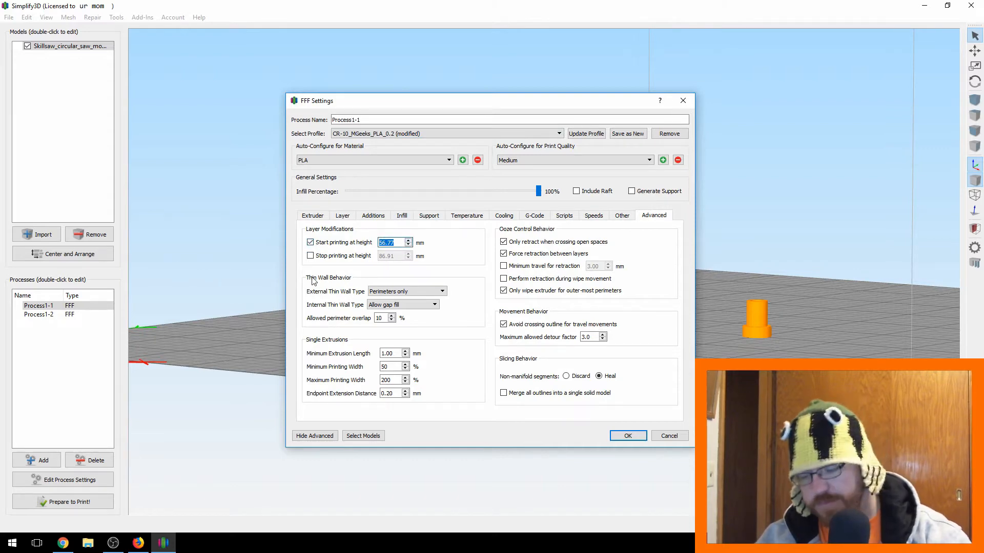
pyautogui.write('0')
pyautogui.click(310, 255)
pyautogui.click(387, 255)
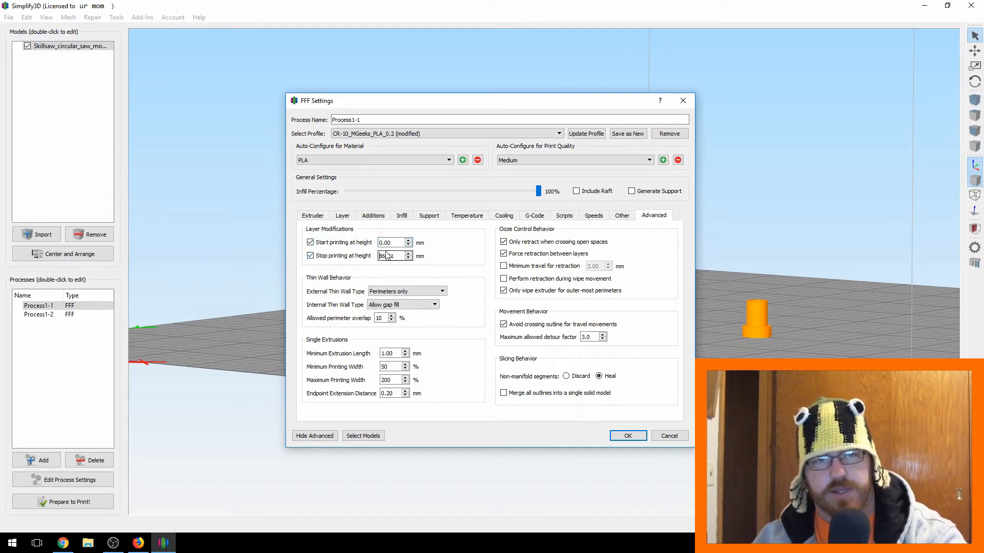
pyautogui.click(310, 242)
pyautogui.moveTo(403, 255); pyautogui.dragTo(278, 260)
pyautogui.write('0.43')
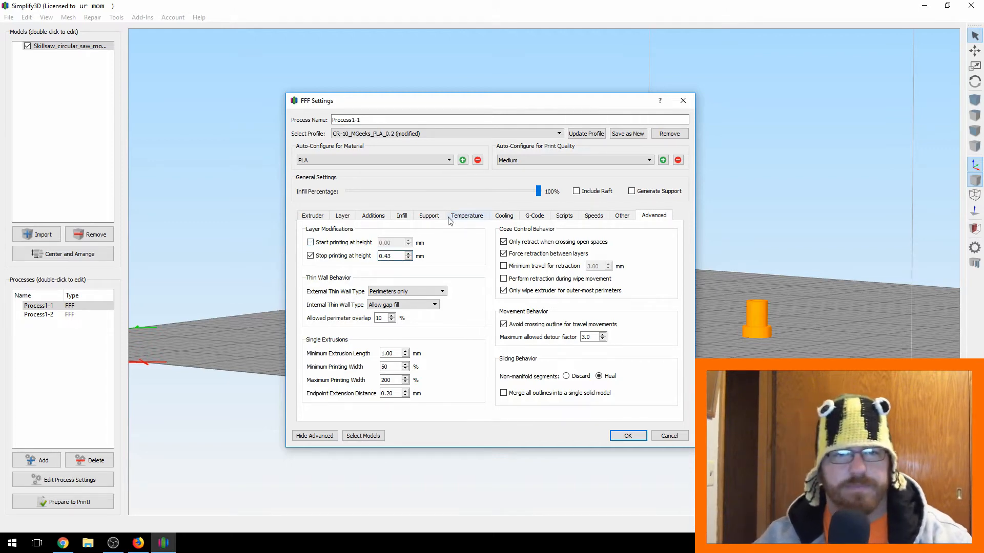
# - Review the infill, layer, extruder, bridging and filament, speed and support settings of Process1-1
pyautogui.click(403, 215)
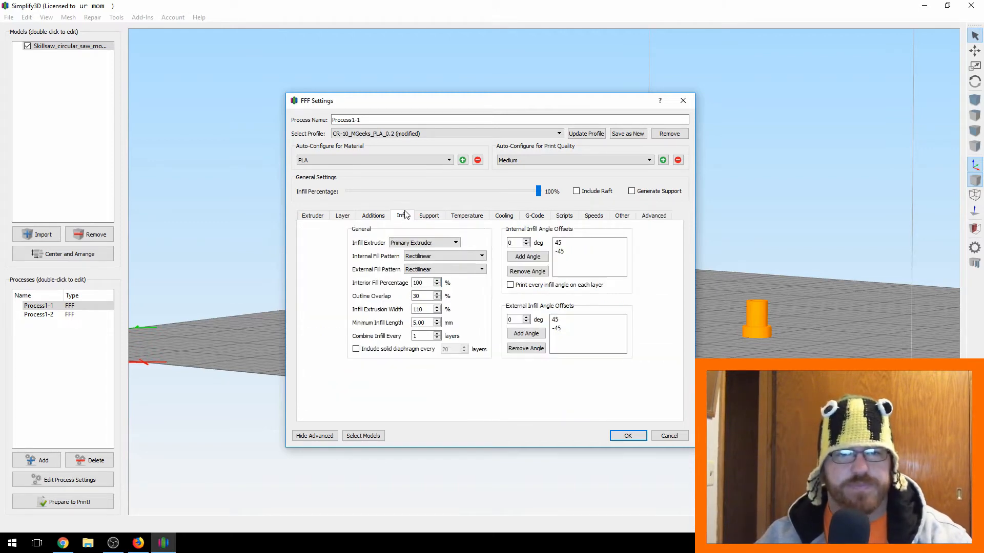
pyautogui.click(345, 217)
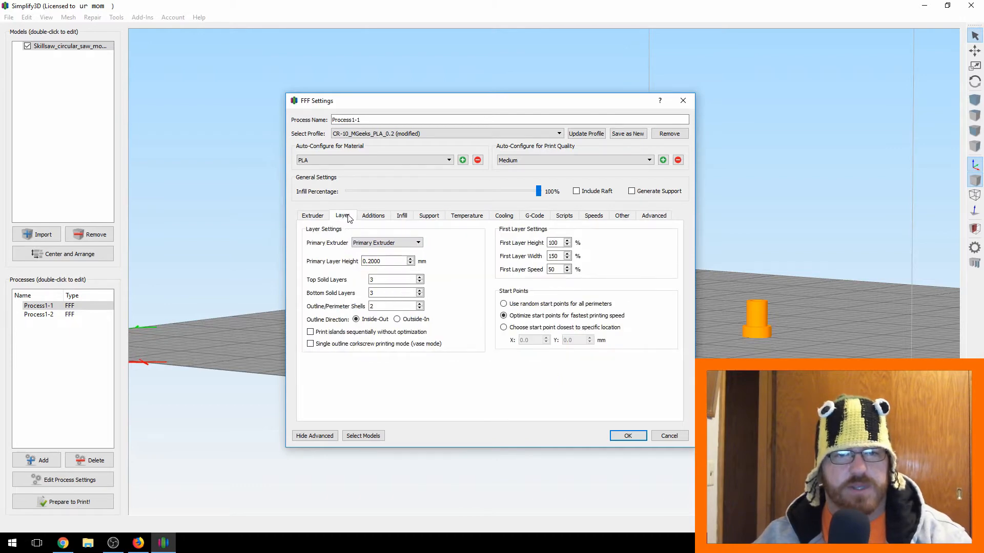
pyautogui.click(313, 216)
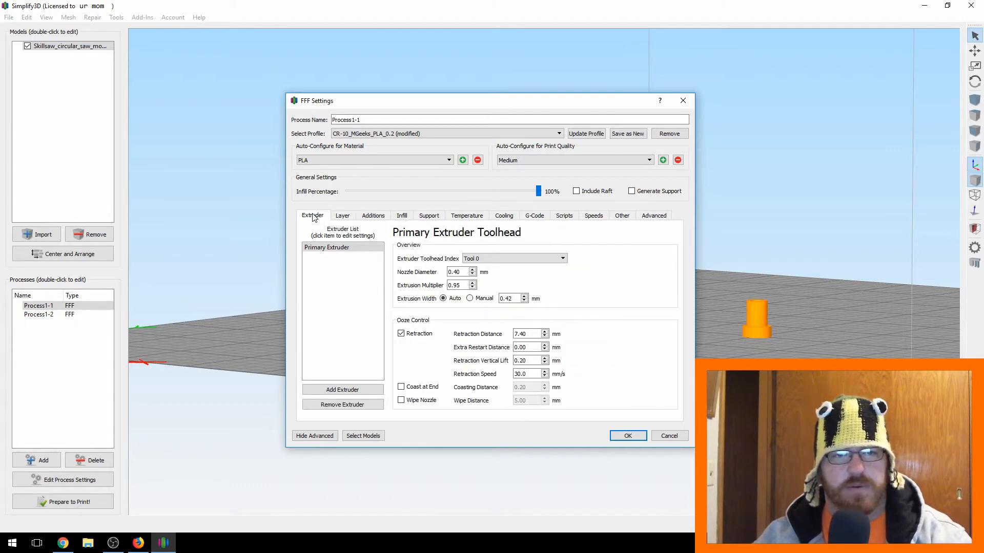
pyautogui.click(620, 216)
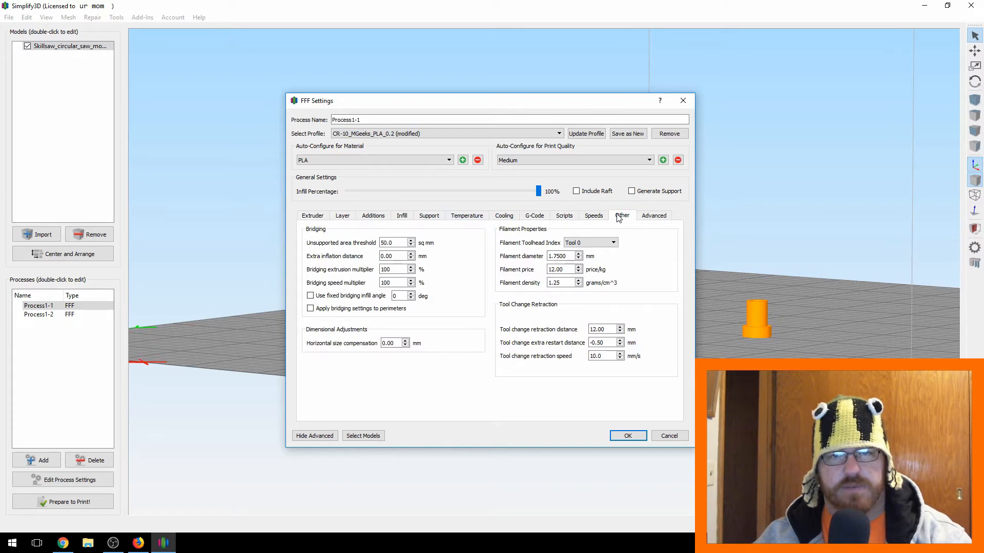
pyautogui.click(594, 217)
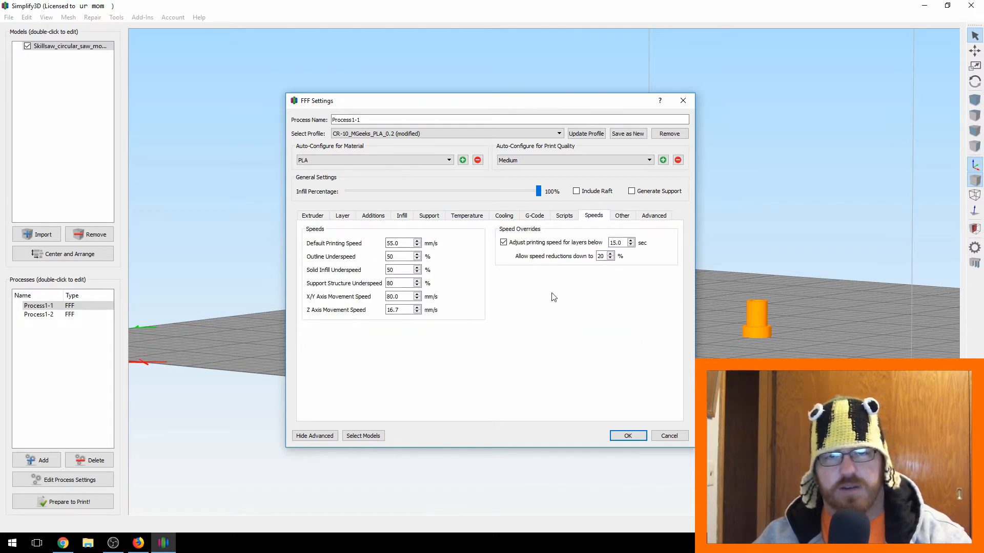
pyautogui.click(409, 217)
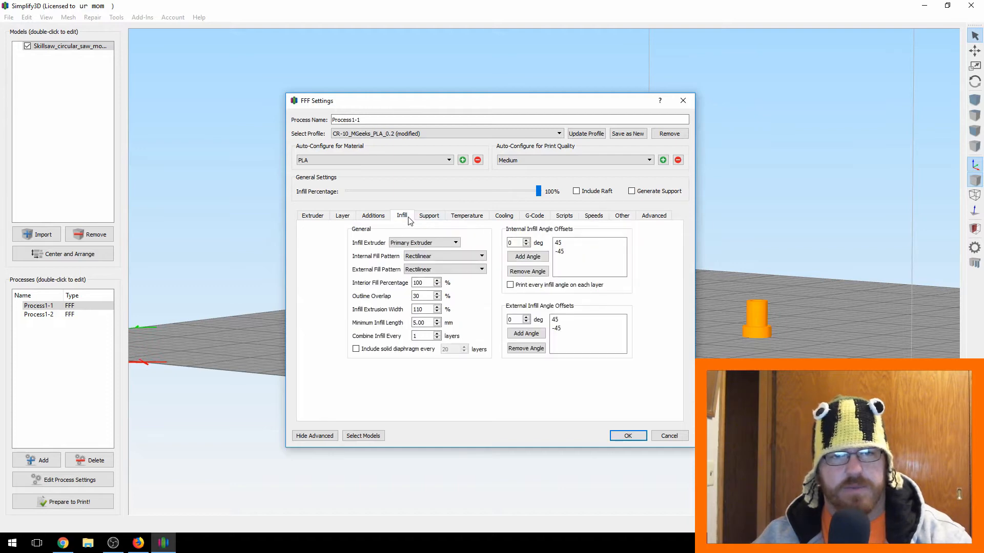
pyautogui.click(428, 215)
# - Set the skirt outlines of Process1-1 to 25, recheck its printing height limits and accept the settings
pyautogui.click(372, 220)
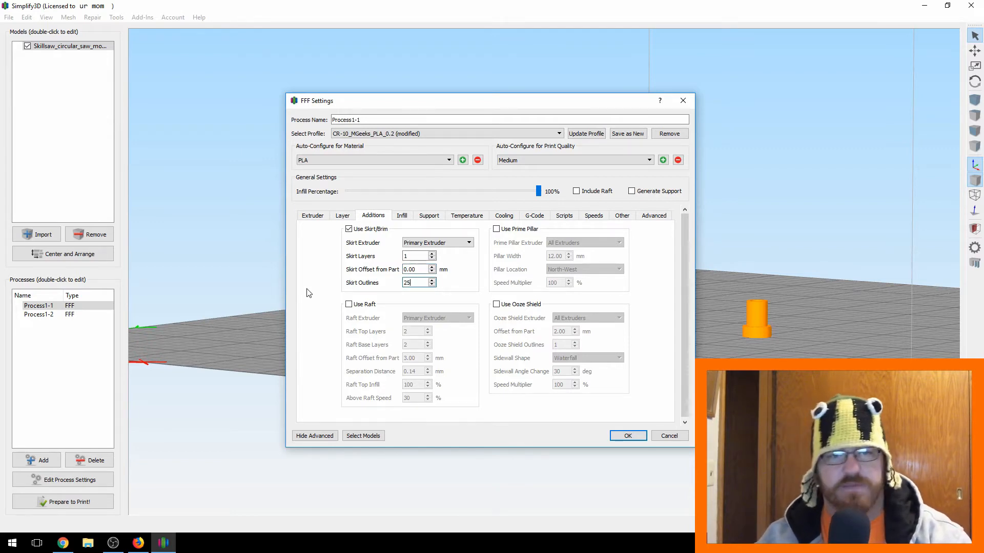
pyautogui.click(648, 217)
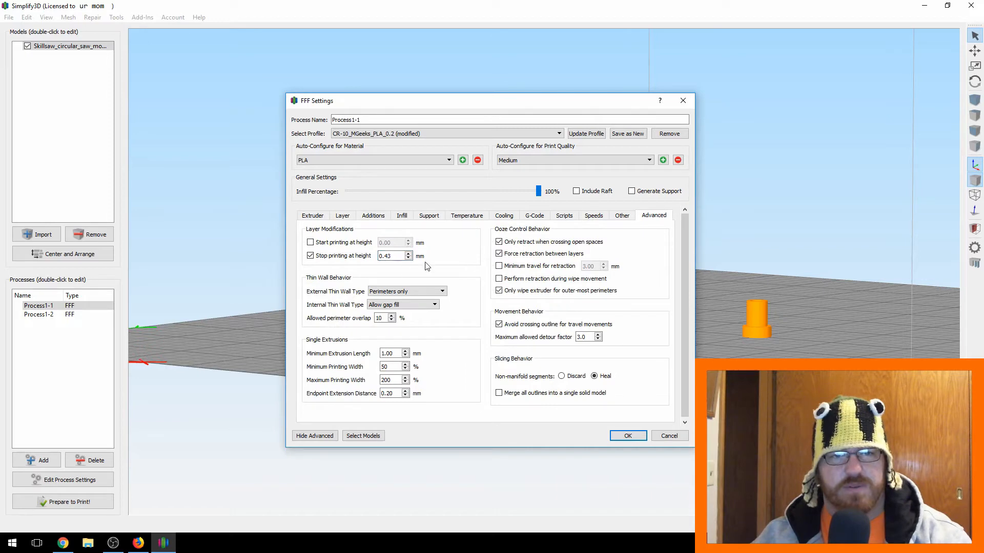
pyautogui.click(626, 439)
# - Prepare the print using both Process1-1 and Process1-2 in continuous layer-by-layer mode
pyautogui.moveTo(613, 309); pyautogui.dragTo(449, 293)
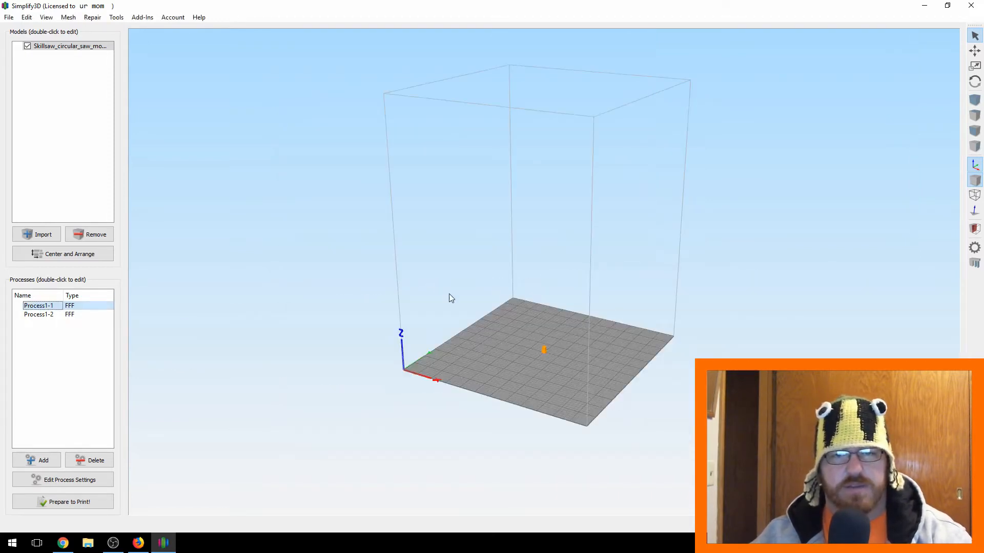
pyautogui.scroll(5, 465, 320)
pyautogui.moveTo(368, 399); pyautogui.dragTo(589, 275)
pyautogui.moveTo(588, 275); pyautogui.dragTo(720, 292, button='right')
pyautogui.scroll(2, 719, 292)
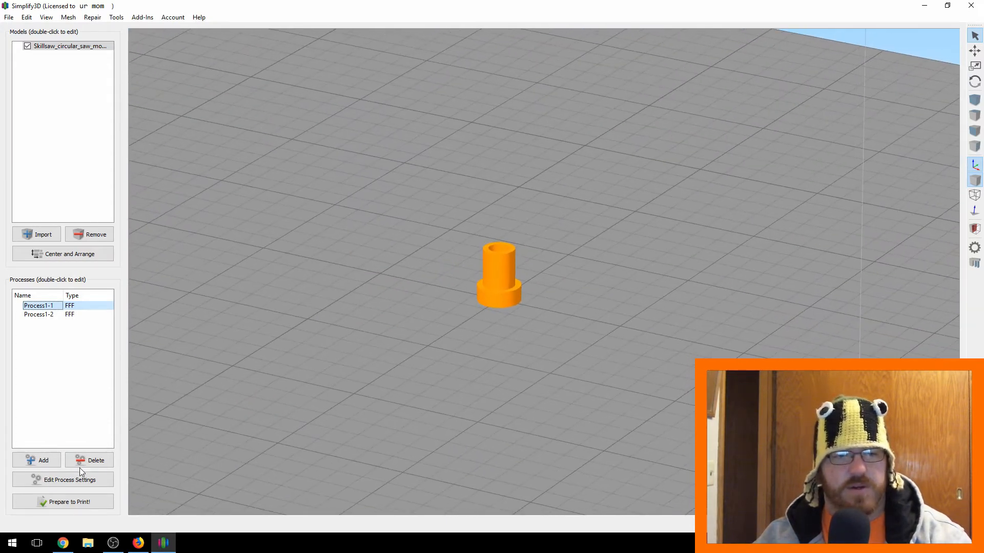
pyautogui.click(69, 506)
pyautogui.click(452, 261)
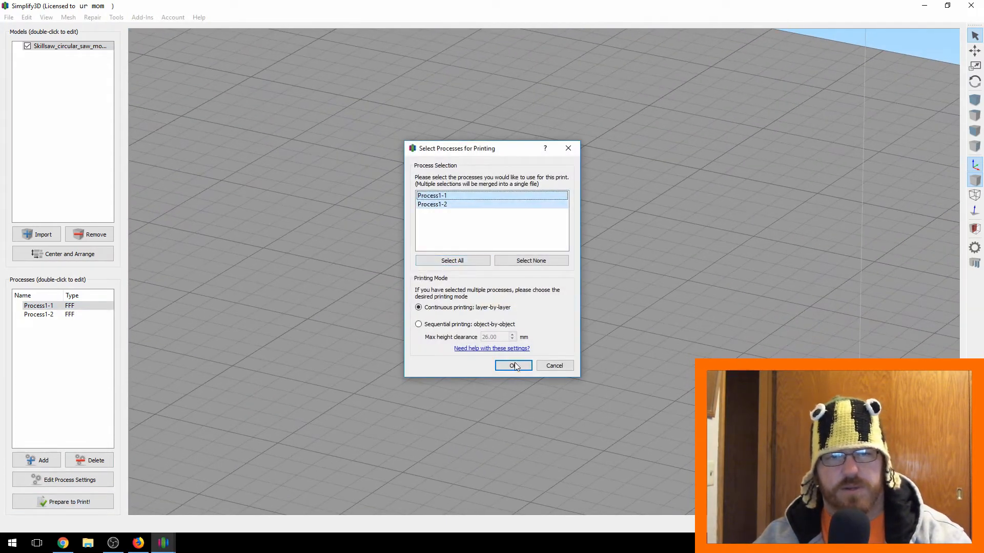
pyautogui.click(512, 366)
# - Examine the sliced toolpath preview of the button and its surrounding brim from several angles
pyautogui.moveTo(617, 292); pyautogui.dragTo(452, 293)
pyautogui.moveTo(483, 334); pyautogui.dragTo(579, 345)
pyautogui.scroll(3, 579, 382)
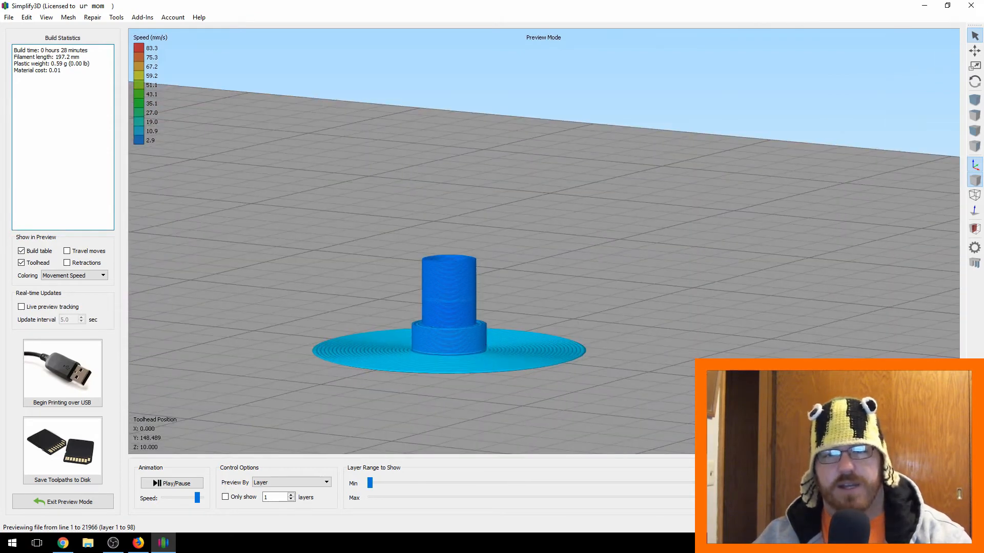
pyautogui.moveTo(953, 498); pyautogui.dragTo(953, 461)
pyautogui.moveTo(644, 307); pyautogui.dragTo(585, 258)
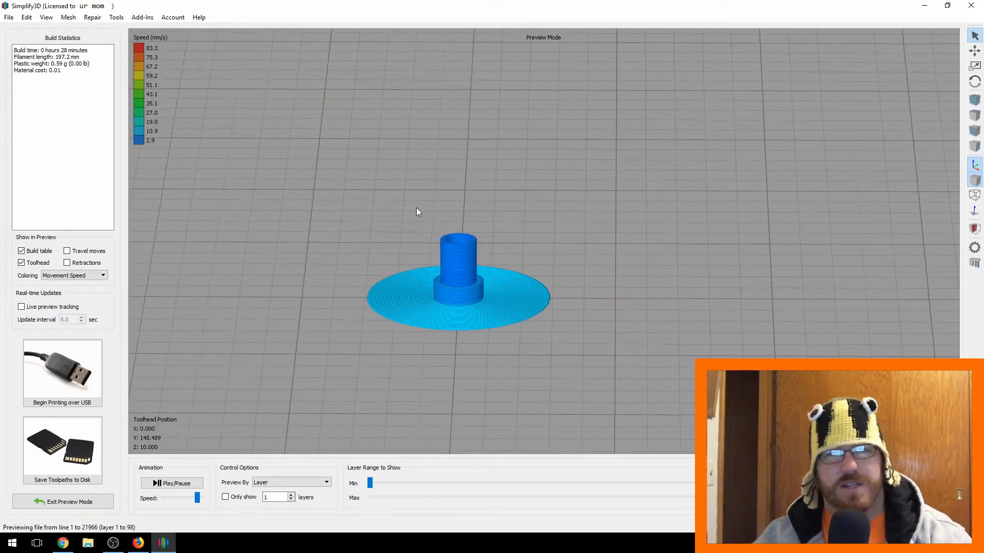
pyautogui.moveTo(569, 261); pyautogui.dragTo(406, 315)
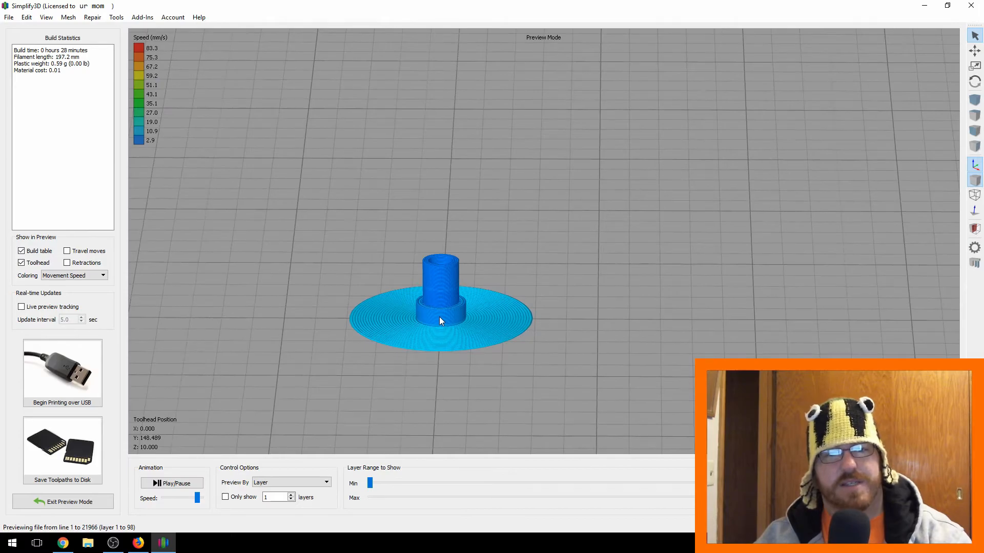